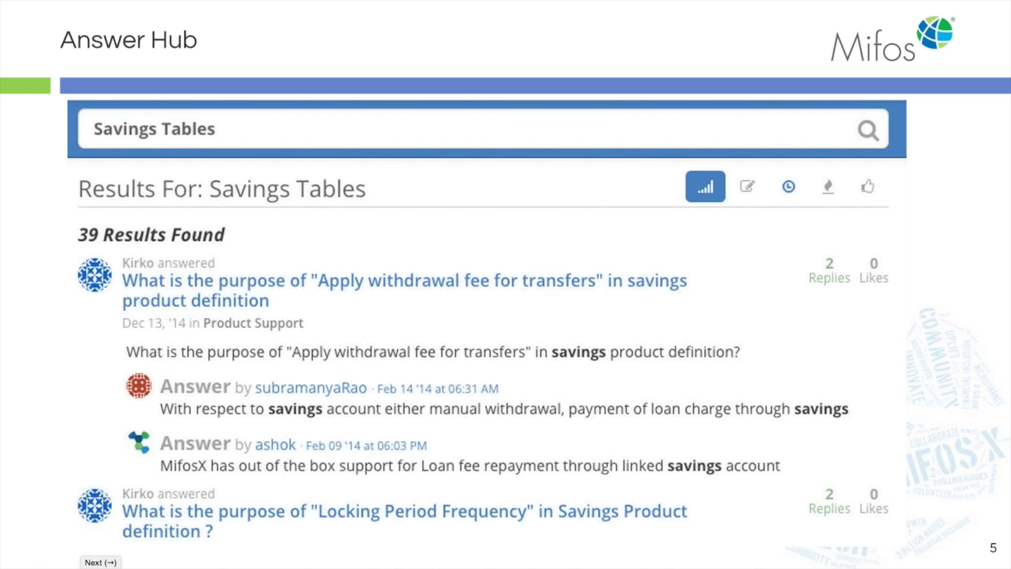
Advance the Answer Hub deck to the next slide.
{"action": "key", "text": "Right"}
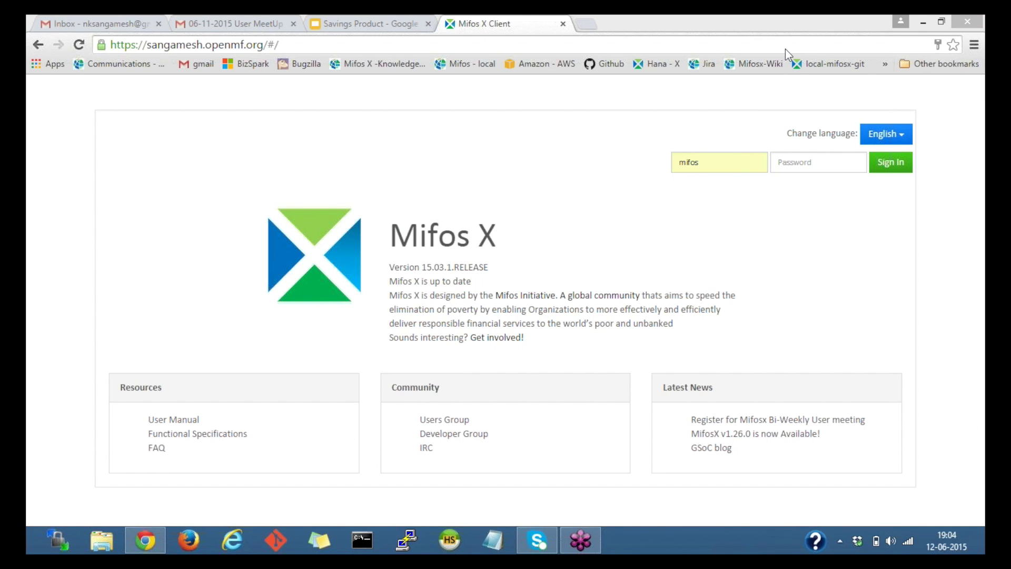
Sign in to Mifos X with the account password, retrying after the first attempt fails.
{"action": "left_click", "coordinate": [665, 202]}
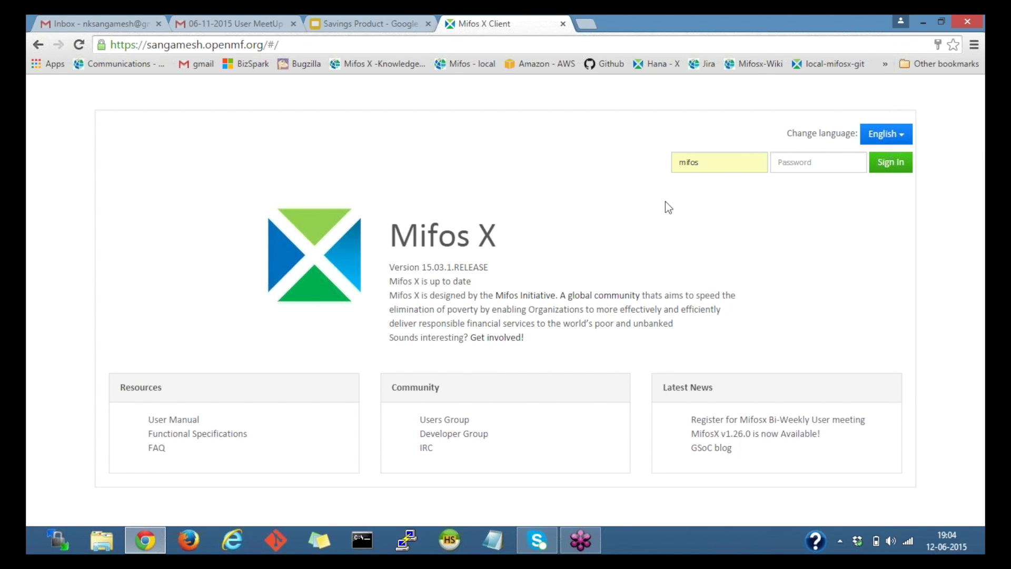
{"action": "left_click", "coordinate": [788, 160]}
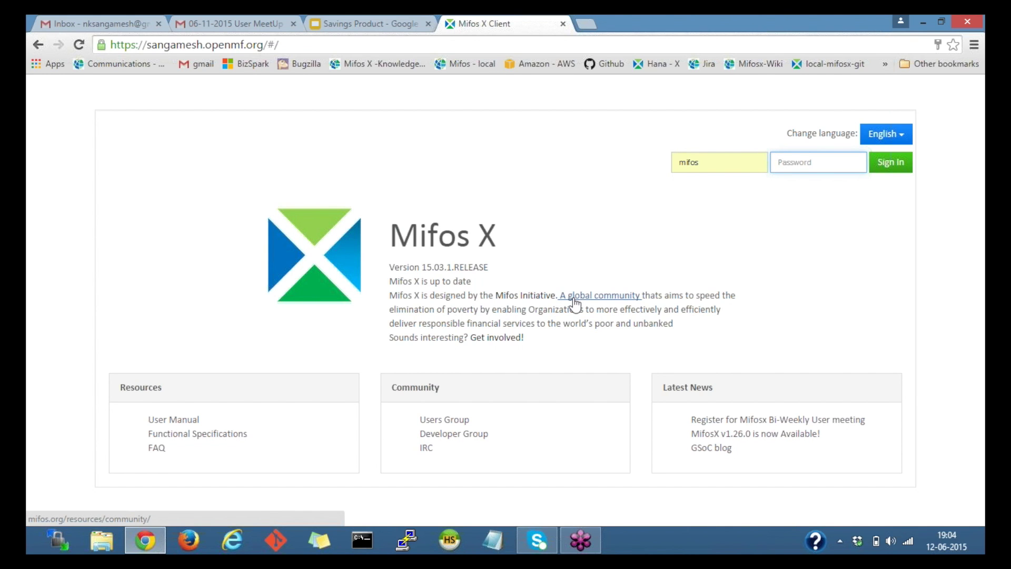
{"action": "type", "text": "password"}
{"action": "key", "text": "Return"}
{"action": "type", "text": "passw"}
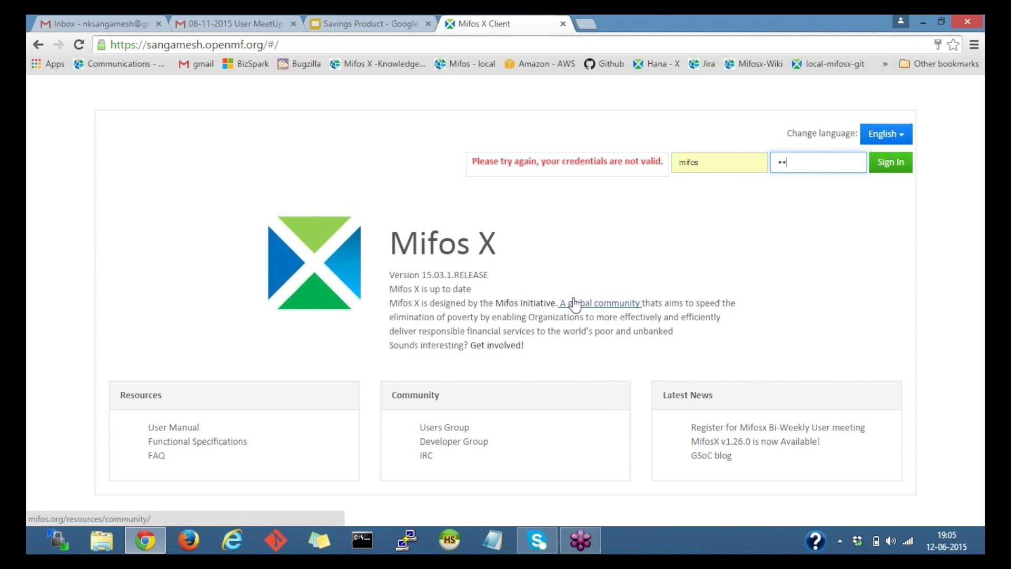
{"action": "type", "text": "ord12"}
{"action": "key", "text": "Return"}
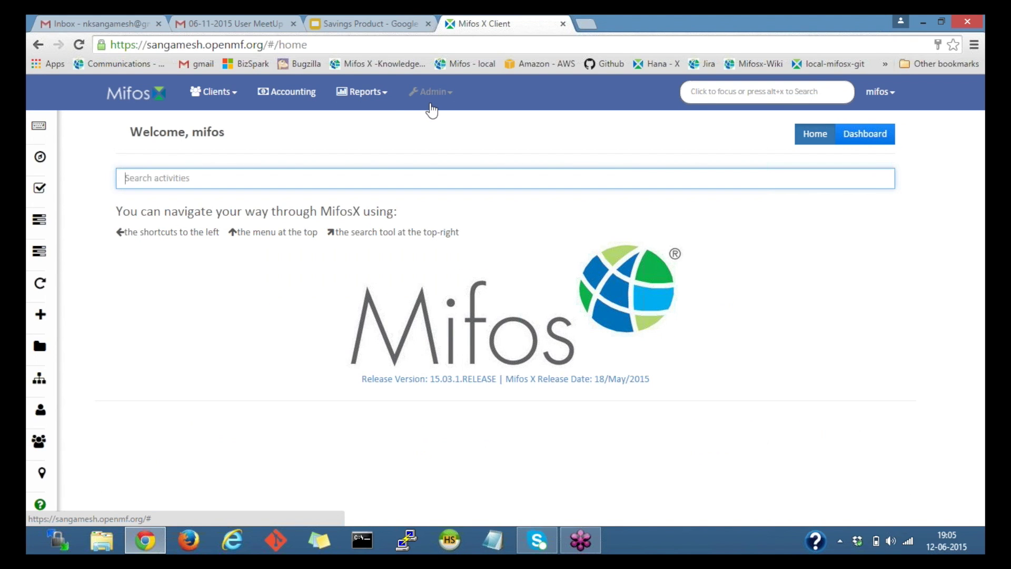
Open the empty Savings Products list under Admin > Products, with a glance at the example slide.
{"action": "left_click", "coordinate": [435, 93]}
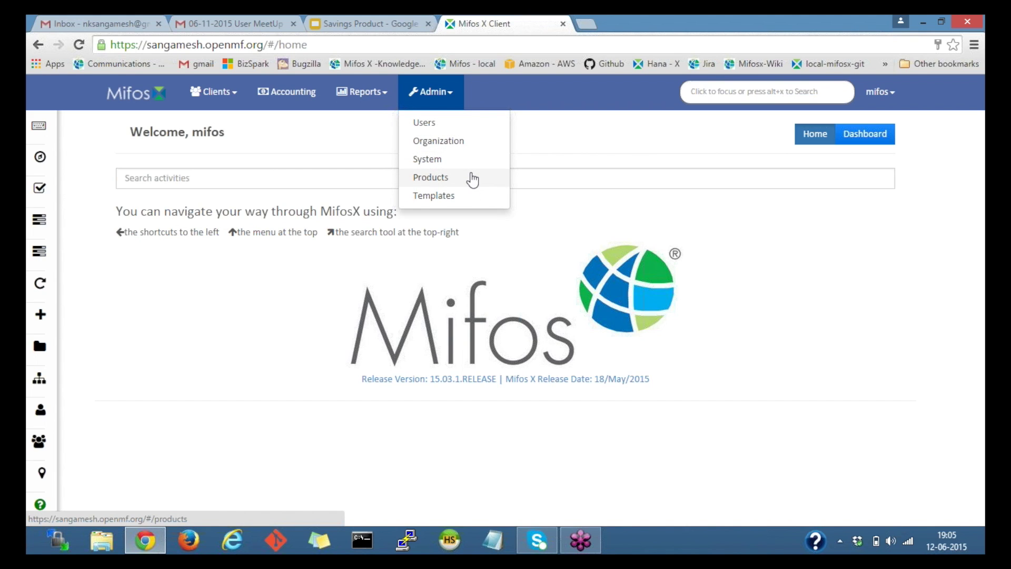
{"action": "left_click", "coordinate": [473, 180]}
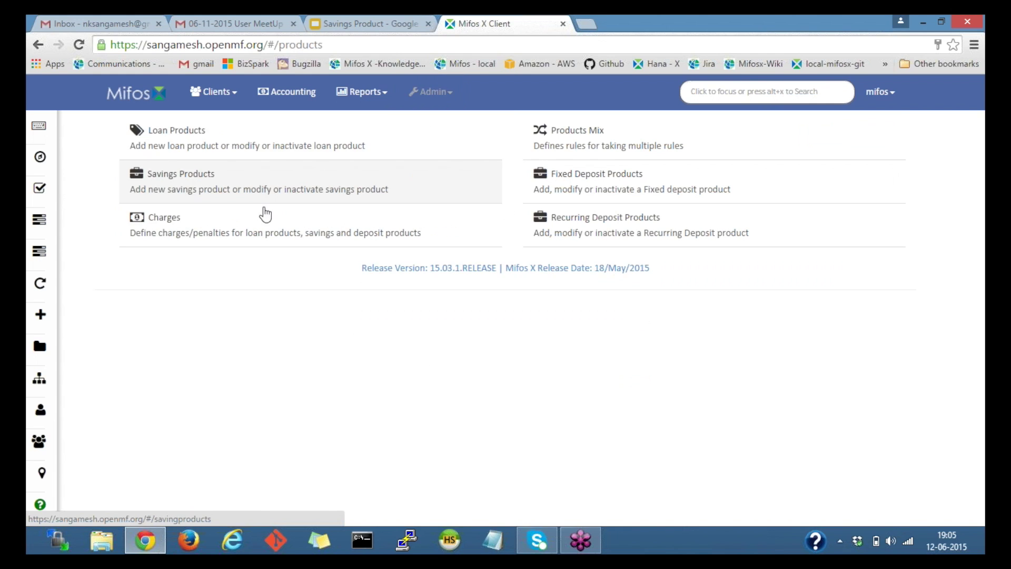
{"action": "left_click", "coordinate": [241, 186]}
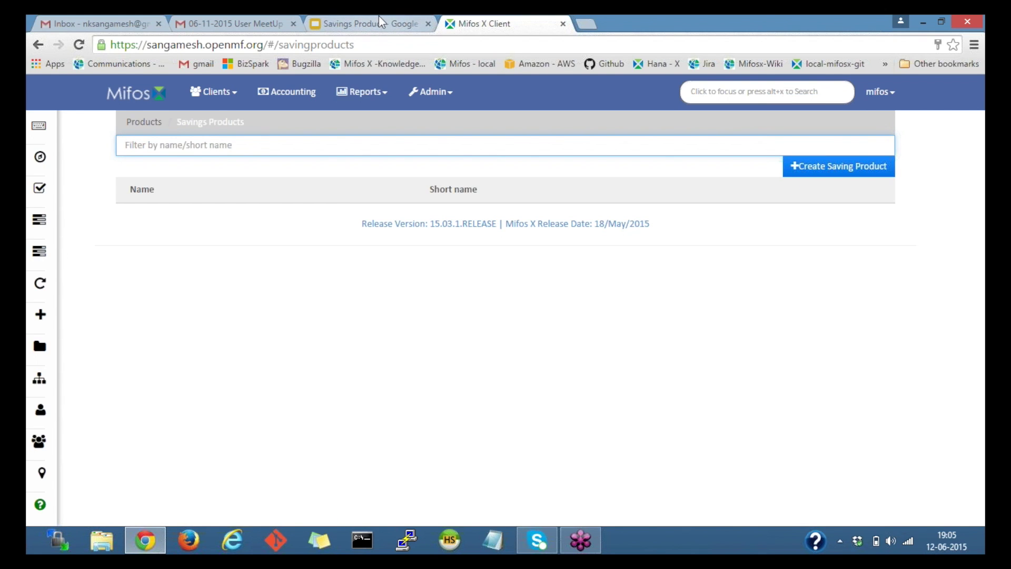
{"action": "left_click", "coordinate": [383, 23]}
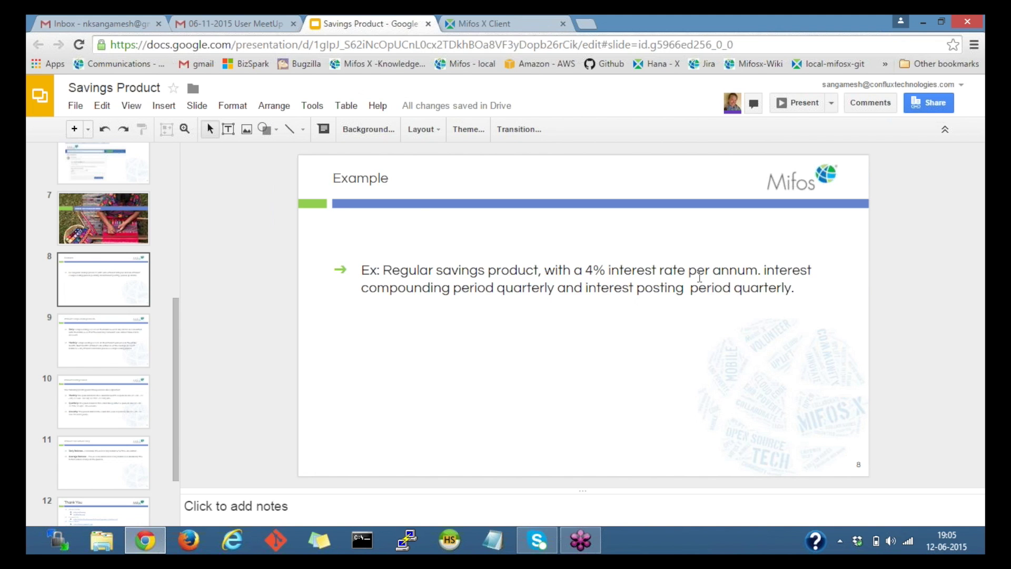
{"action": "left_click", "coordinate": [482, 27]}
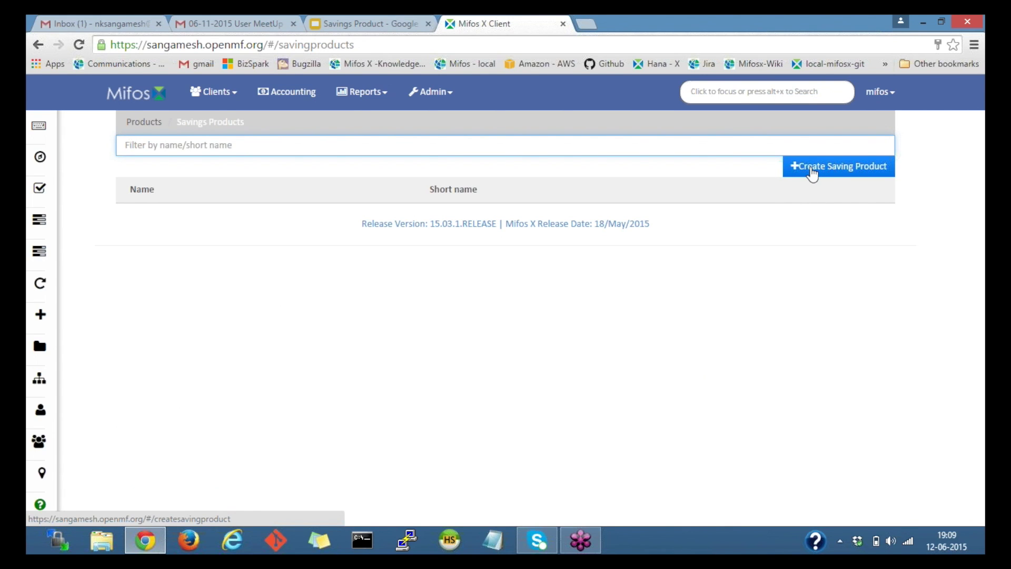
Start a new savings product named 'Regular savings product' with short name RSP.
{"action": "left_click", "coordinate": [812, 172]}
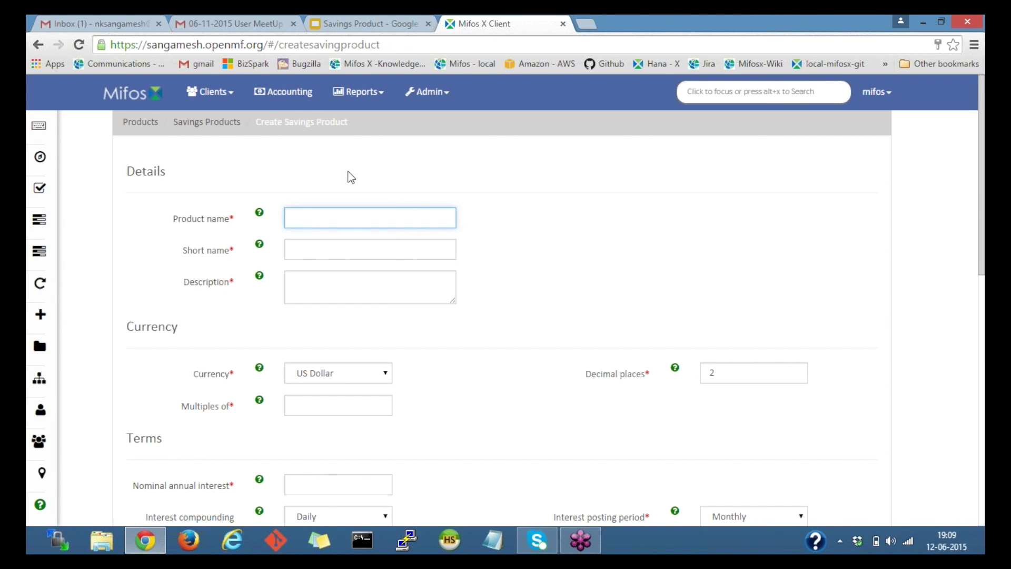
{"action": "type", "text": "Re"}
{"action": "type", "text": "gugl"}
{"action": "type", "text": "ar"}
{"action": "right_click", "coordinate": [320, 217]}
{"action": "left_click", "coordinate": [380, 163]}
{"action": "type", "text": "savings product"}
{"action": "left_click", "coordinate": [321, 254]}
{"action": "left_click", "coordinate": [321, 254]}
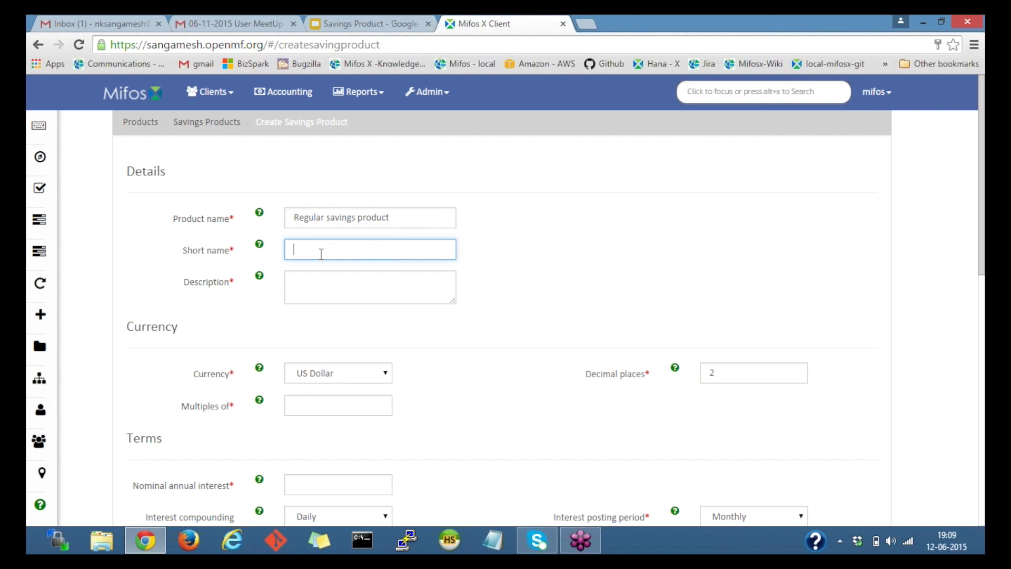
{"action": "type", "text": "RSP"}
Enter the description 'Regular savings with a 4% interest rate per annum', correcting the typo.
{"action": "mouse_move", "coordinate": [261, 273]}
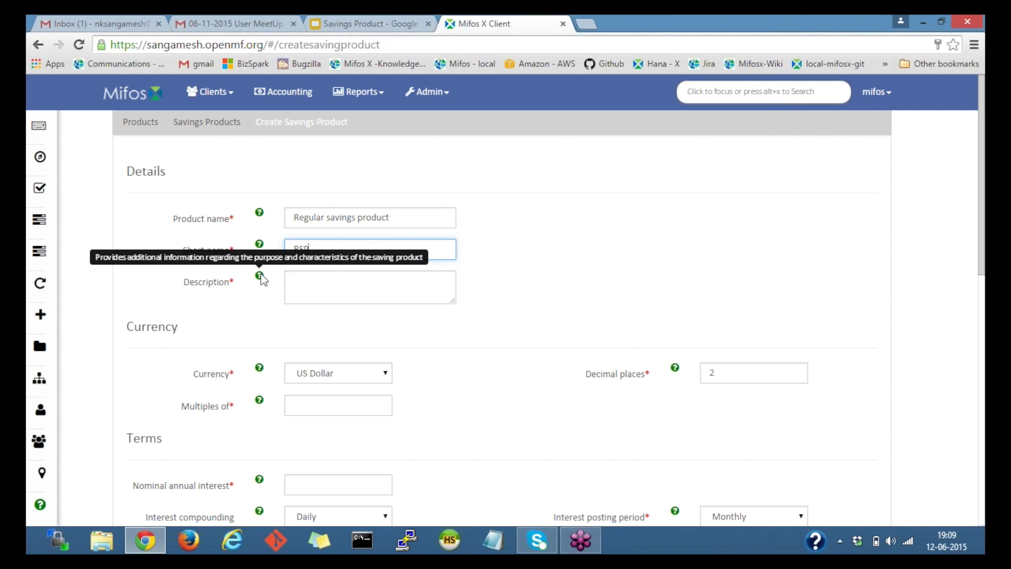
{"action": "left_click", "coordinate": [301, 282]}
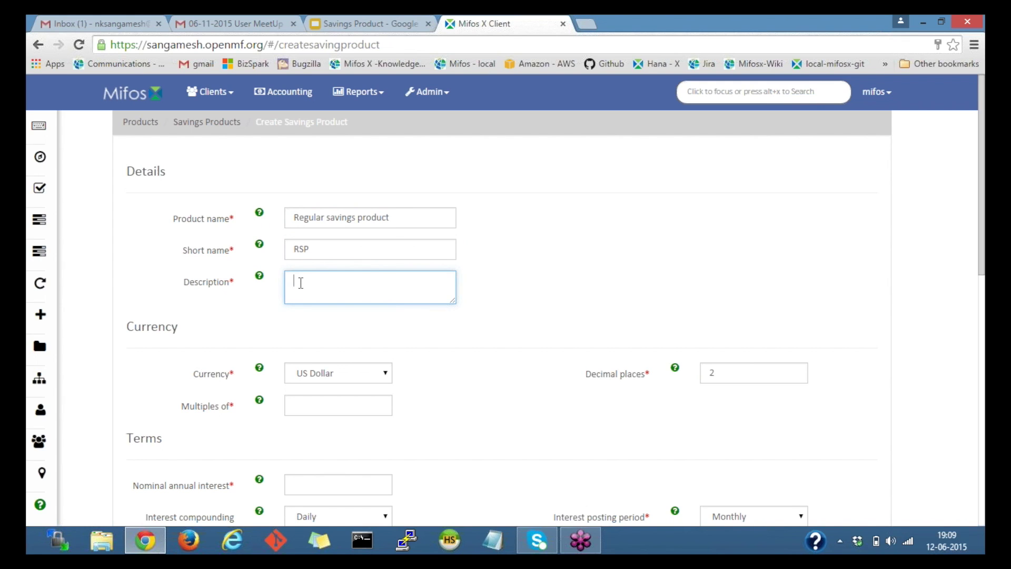
{"action": "type", "text": "Regular savings with a 4% interst"}
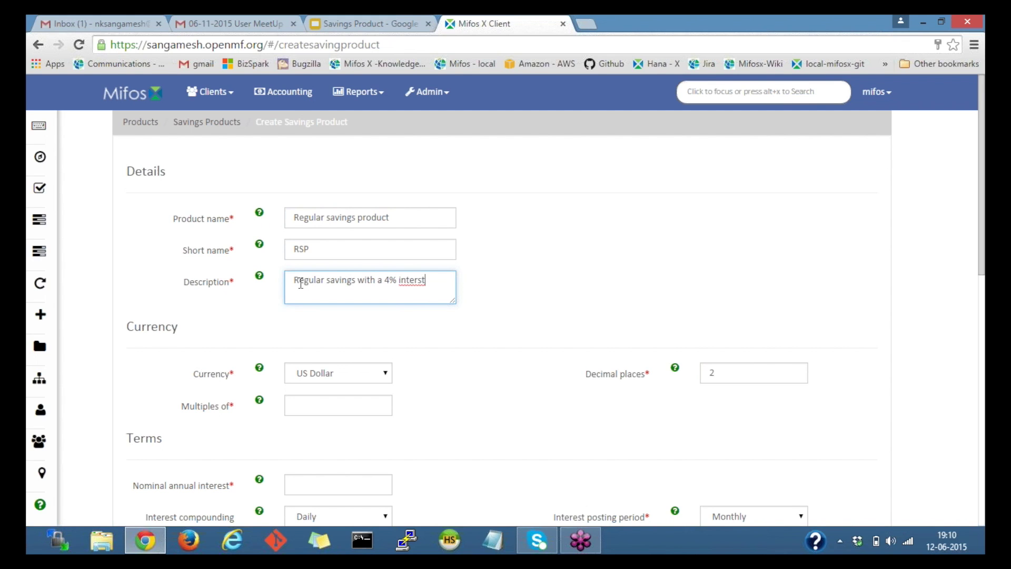
{"action": "key", "text": "BackSpace"}
{"action": "type", "text": "t rate per annum"}
{"action": "right_click", "coordinate": [406, 277]}
{"action": "left_click", "coordinate": [421, 147]}
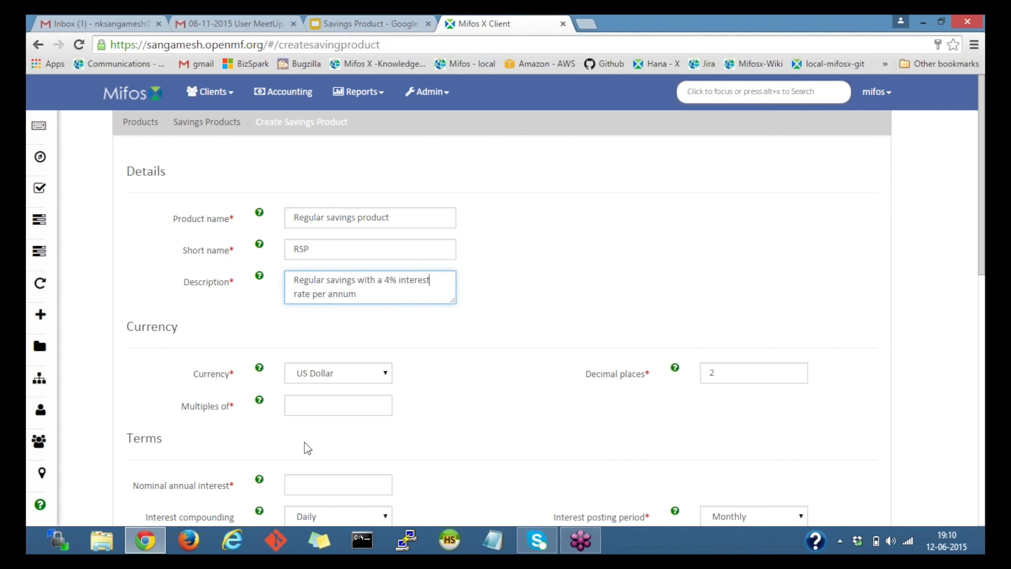
{"action": "left_click", "coordinate": [393, 353]}
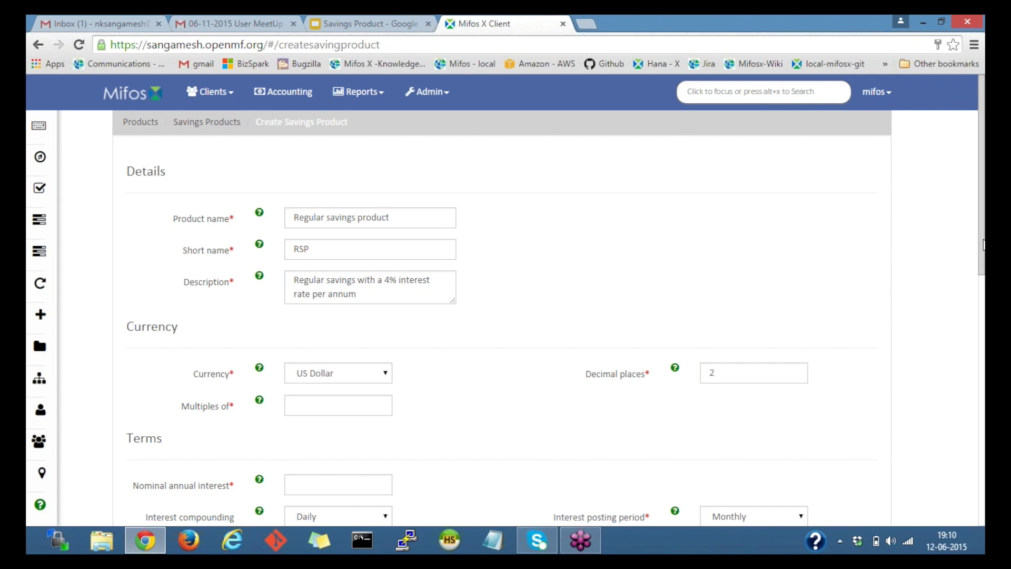
{"action": "left_click_drag", "start_coordinate": [983, 244], "coordinate": [983, 257]}
Confirm US Dollar currency with 2 decimal places and enter 100 for Multiples of.
{"action": "scroll", "coordinate": [130, 176], "scroll_direction": "down", "scroll_amount": 3}
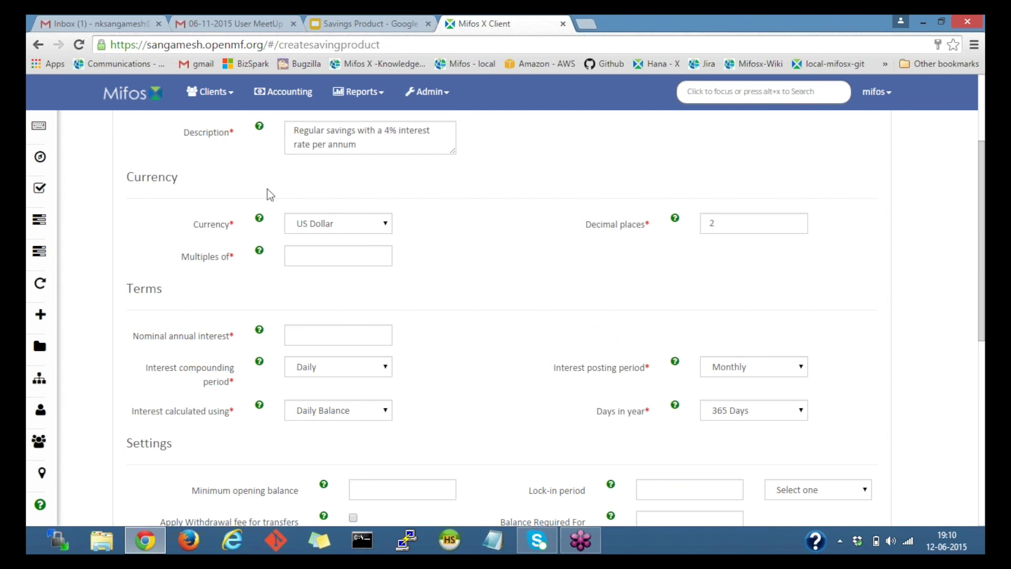
{"action": "left_click", "coordinate": [358, 225]}
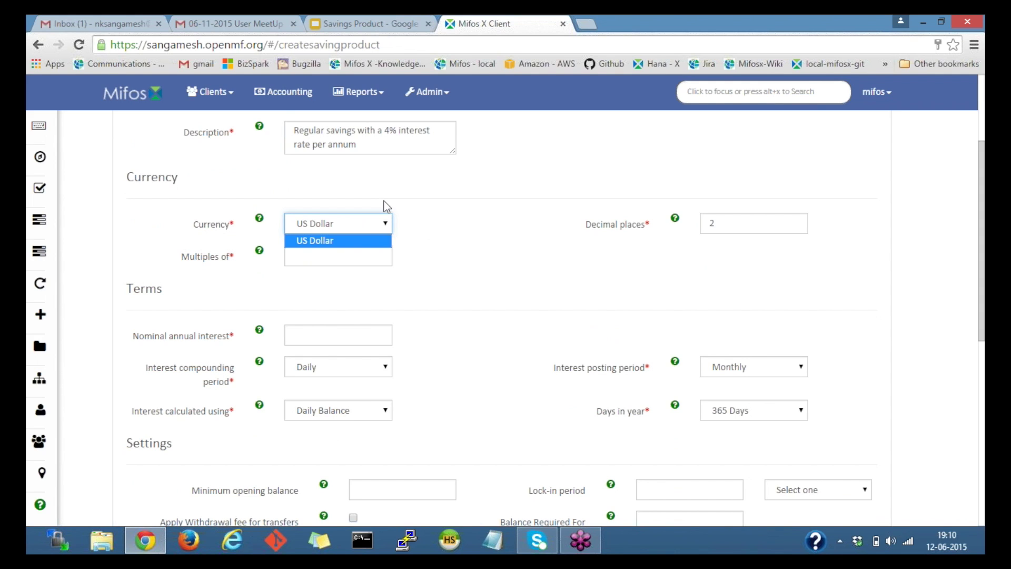
{"action": "left_click", "coordinate": [359, 230]}
{"action": "left_click", "coordinate": [534, 229]}
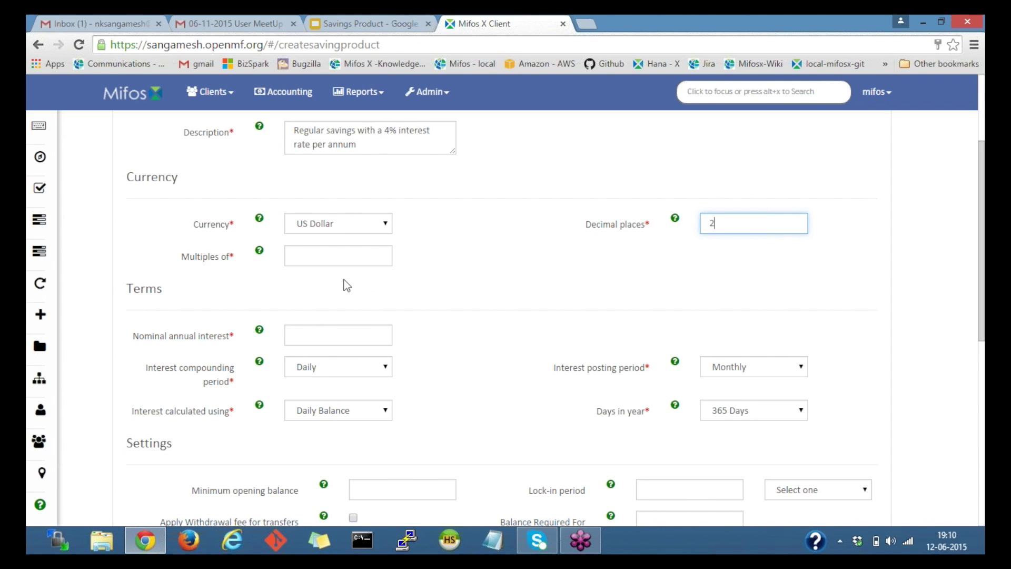
{"action": "left_click", "coordinate": [319, 251]}
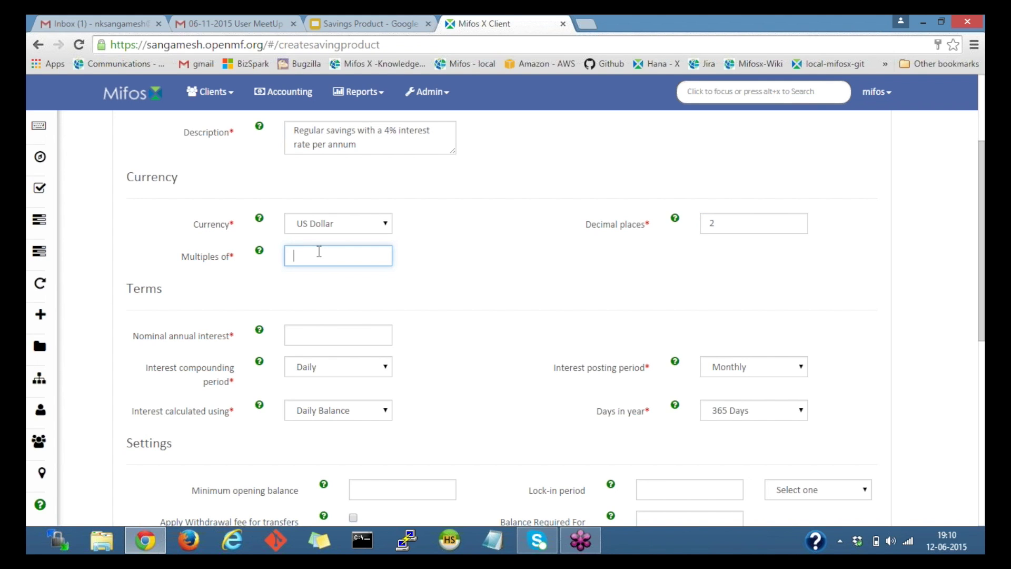
{"action": "type", "text": "100"}
{"action": "left_click", "coordinate": [318, 309]}
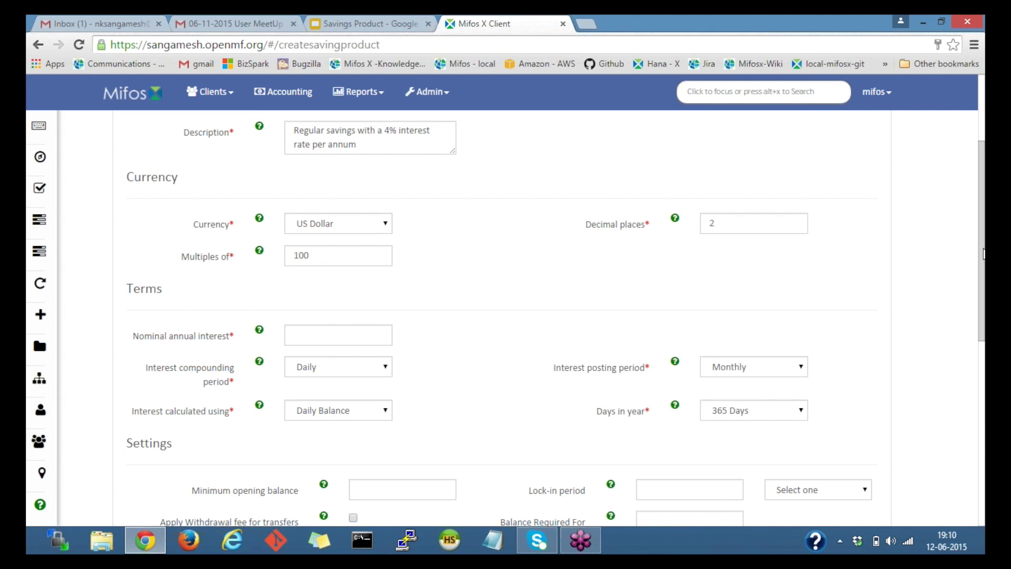
{"action": "left_click_drag", "start_coordinate": [983, 257], "coordinate": [982, 331]}
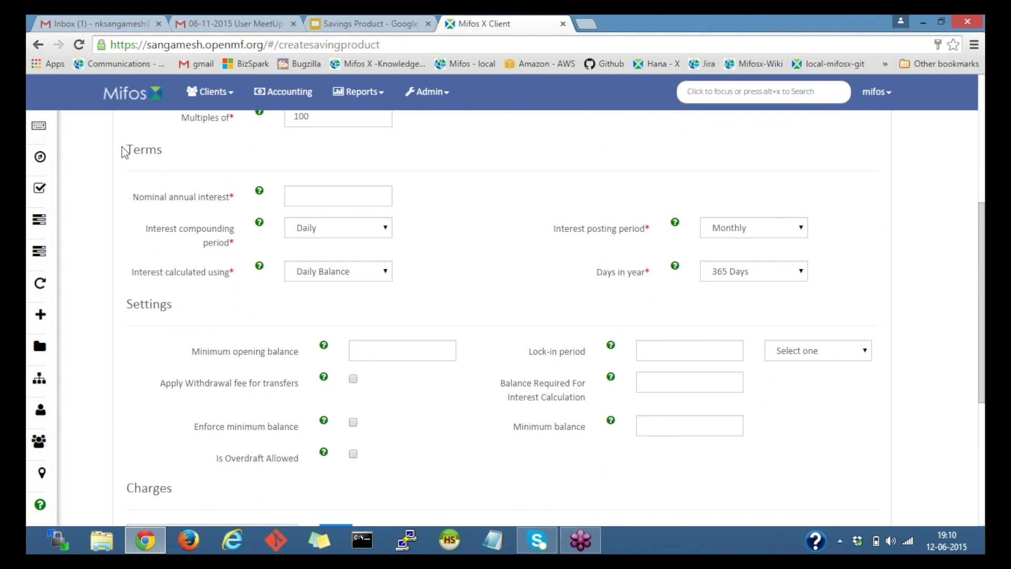
Set the nominal annual interest rate to 4%.
{"action": "left_click", "coordinate": [317, 194]}
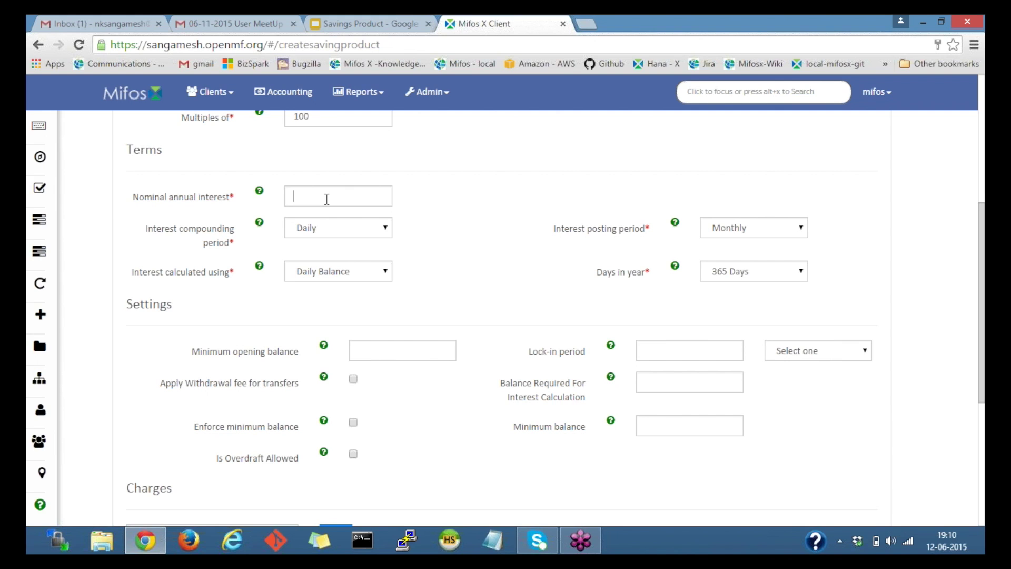
{"action": "left_click", "coordinate": [121, 215]}
{"action": "left_click", "coordinate": [332, 188]}
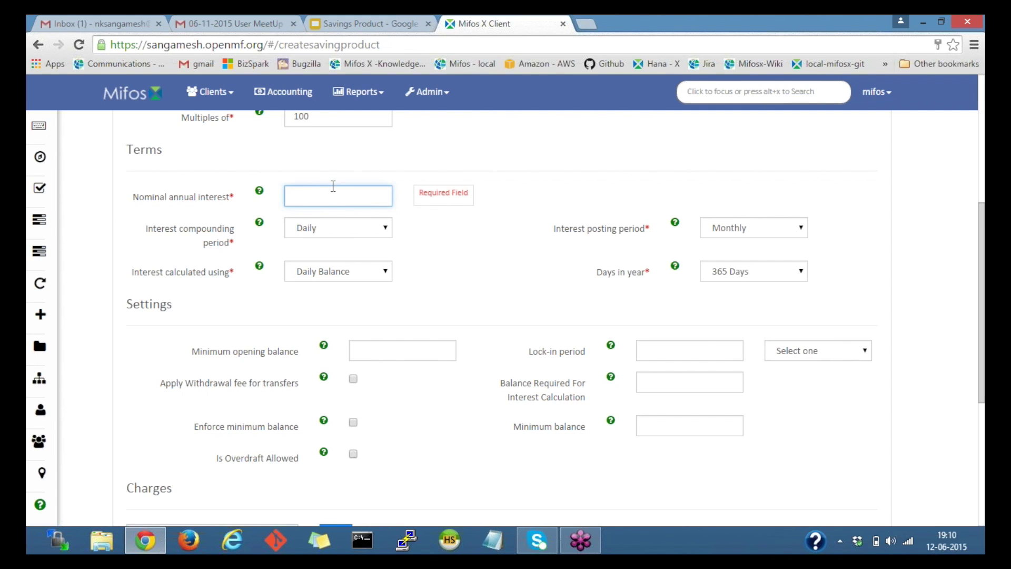
{"action": "type", "text": "4"}
{"action": "left_click", "coordinate": [404, 206]}
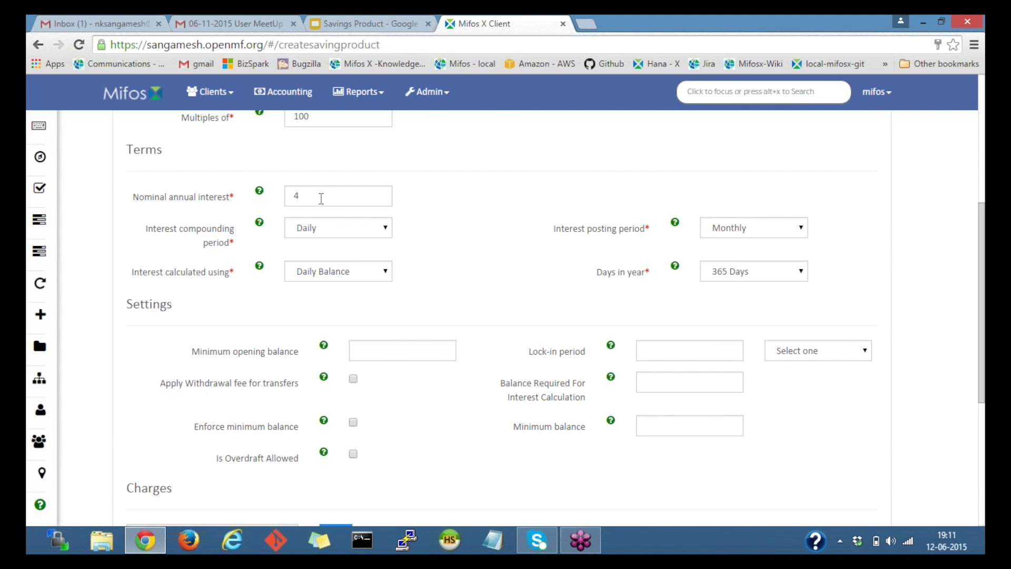
Set both the interest compounding and interest posting periods to Quarterly.
{"action": "left_click", "coordinate": [303, 227]}
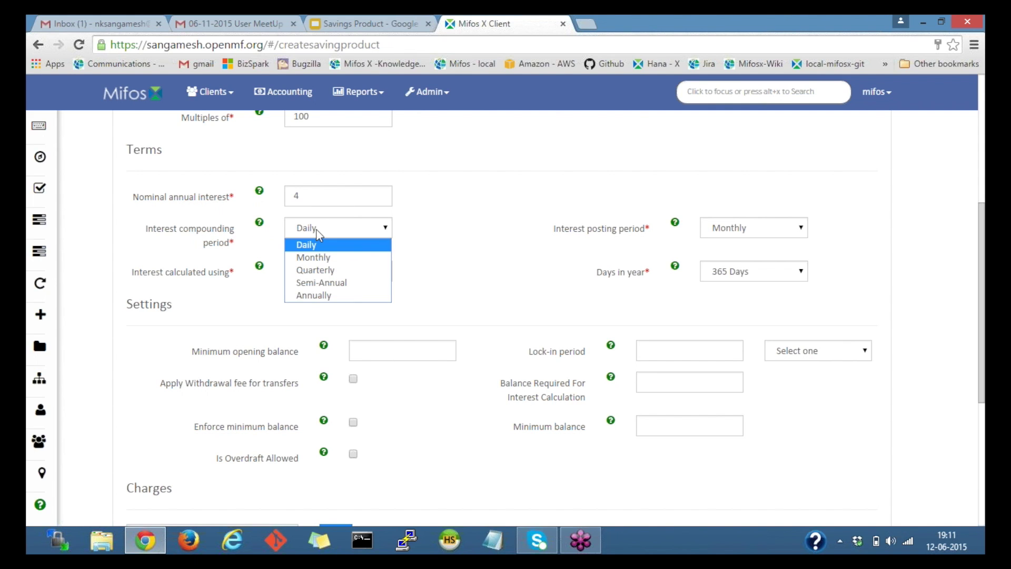
{"action": "left_click", "coordinate": [322, 266]}
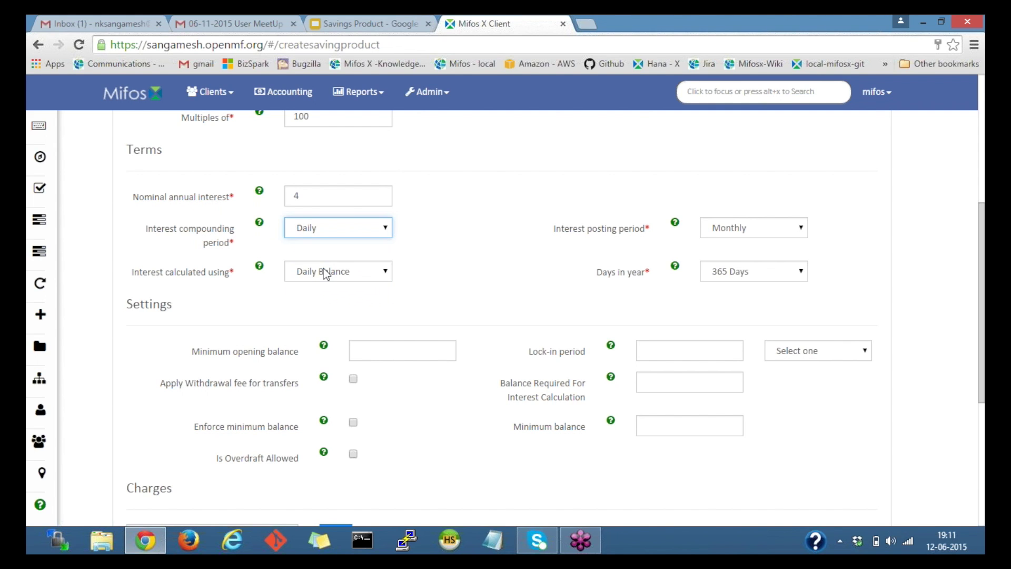
{"action": "left_click", "coordinate": [743, 234]}
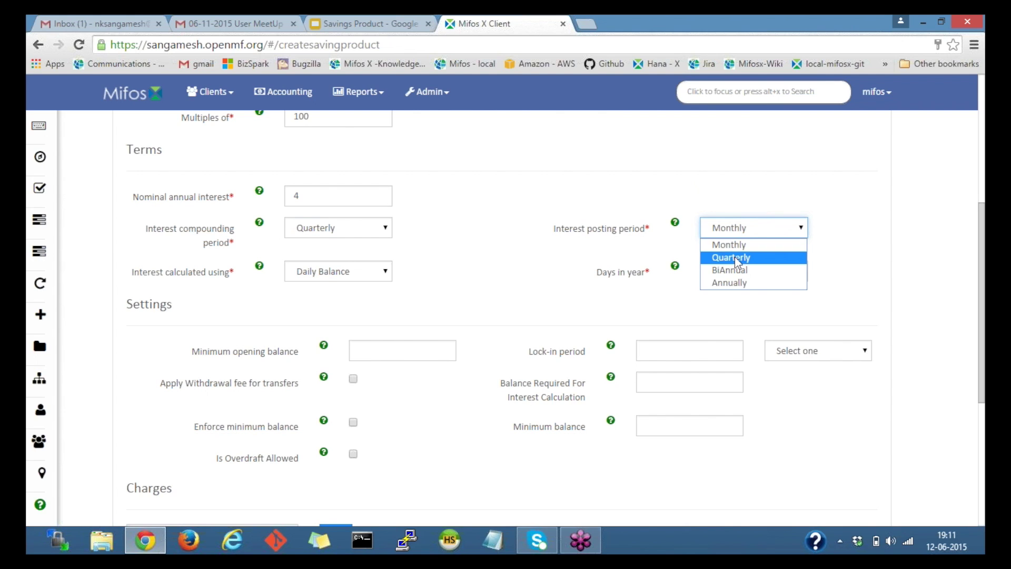
{"action": "left_click", "coordinate": [735, 257]}
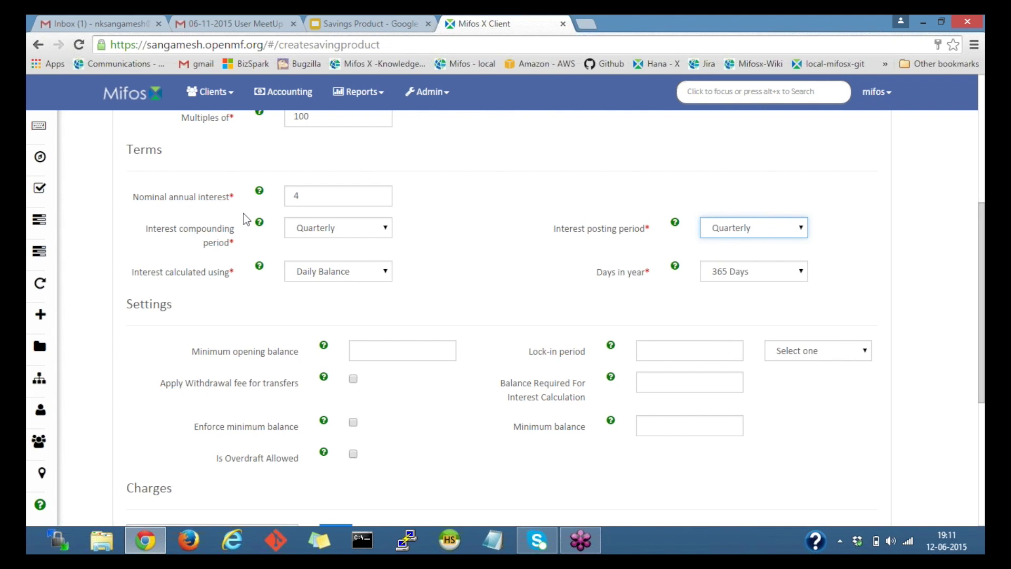
{"action": "left_click", "coordinate": [352, 25]}
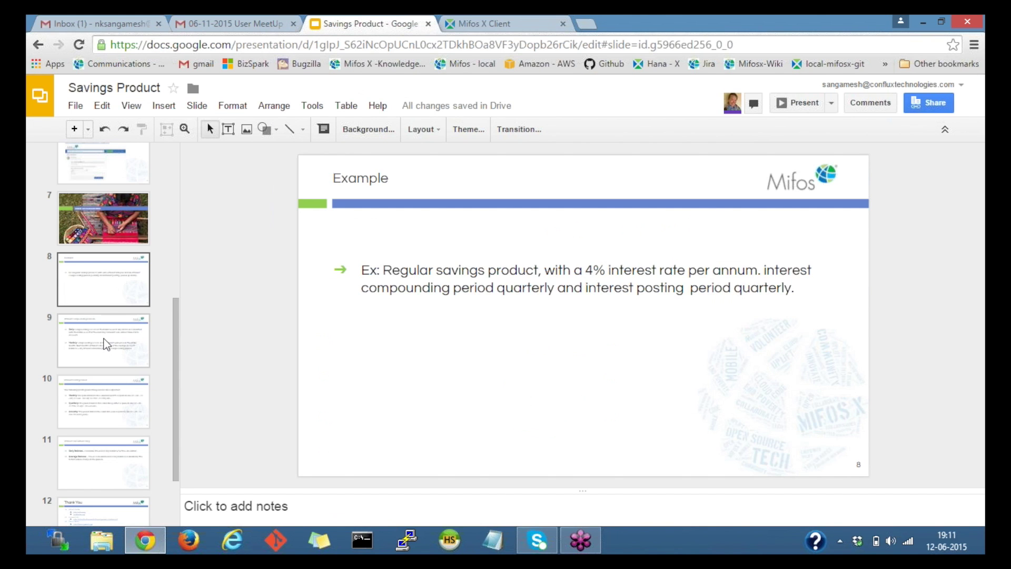
Look over slide 9, Interest Compounding Periods, then return to the Mifos X product form.
{"action": "left_click", "coordinate": [105, 343]}
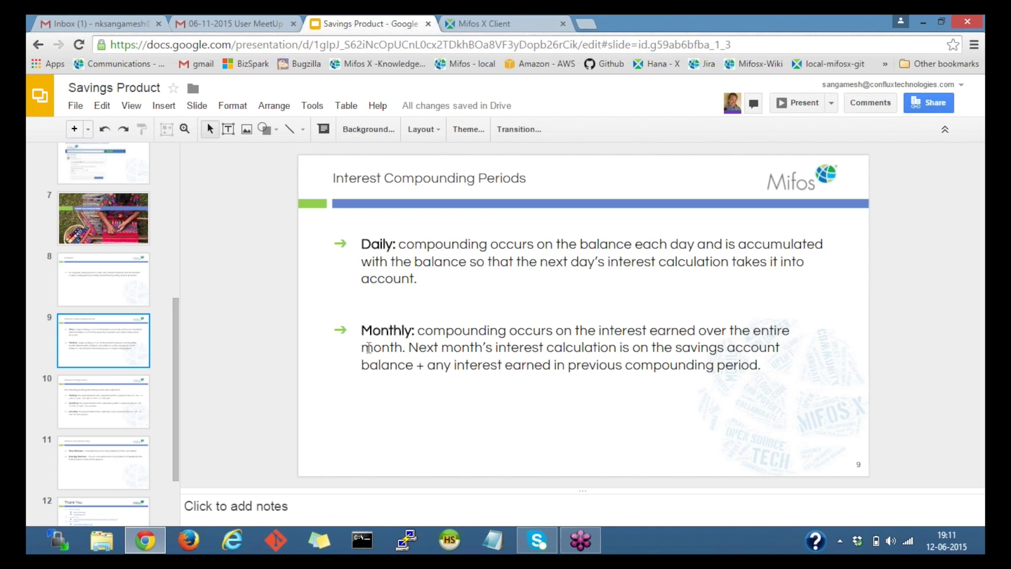
{"action": "right_click", "coordinate": [105, 338]}
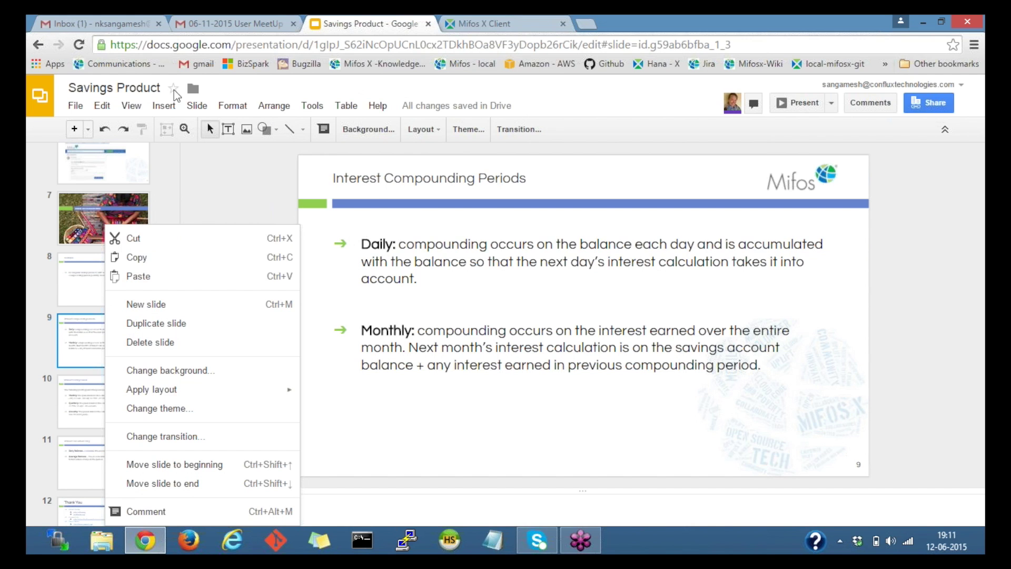
{"action": "left_click", "coordinate": [195, 106]}
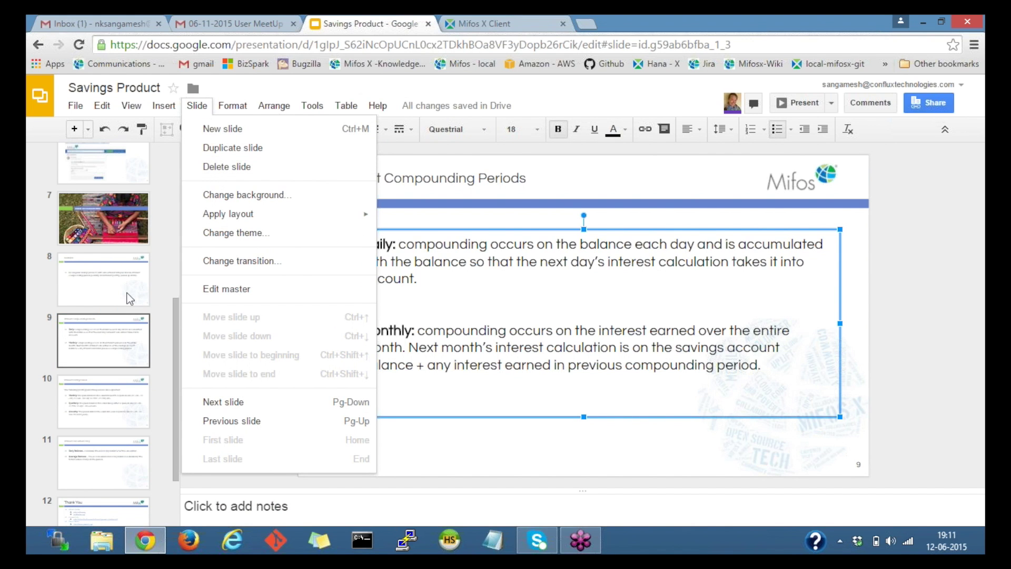
{"action": "left_click", "coordinate": [121, 350]}
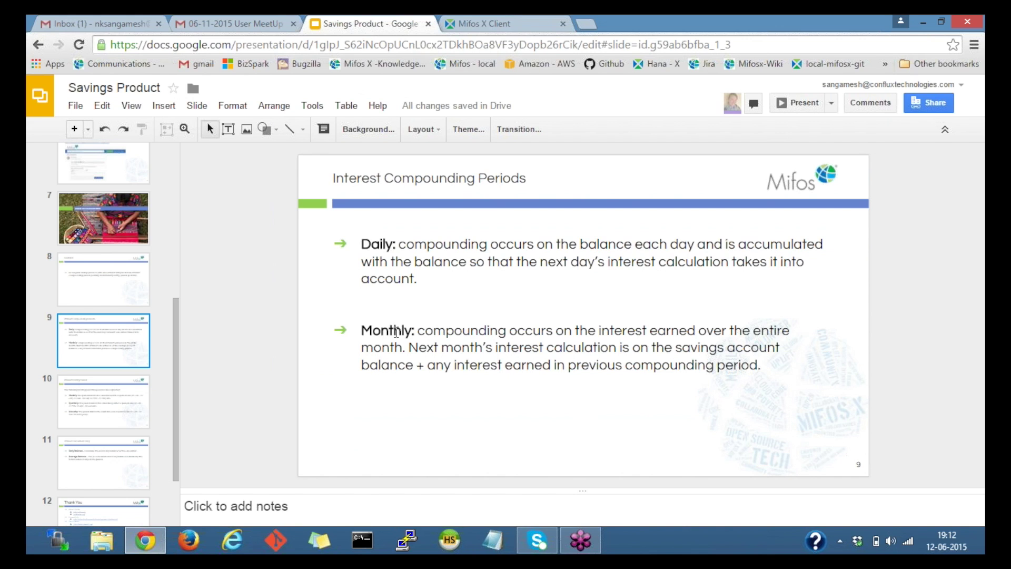
{"action": "left_click", "coordinate": [469, 24]}
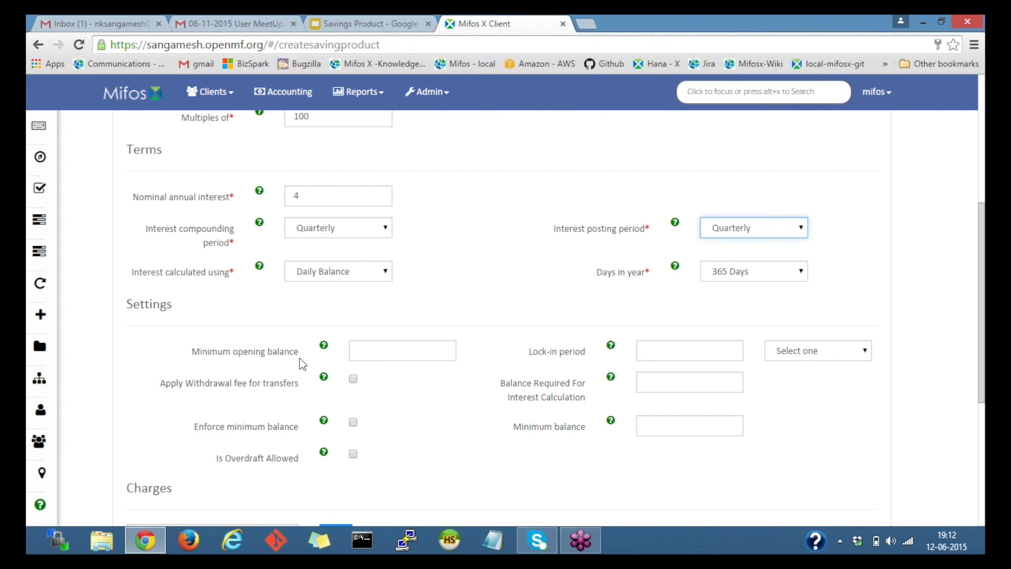
Choose Average Daily Balance for interest calculation and open the Days in year choices.
{"action": "left_click", "coordinate": [322, 272]}
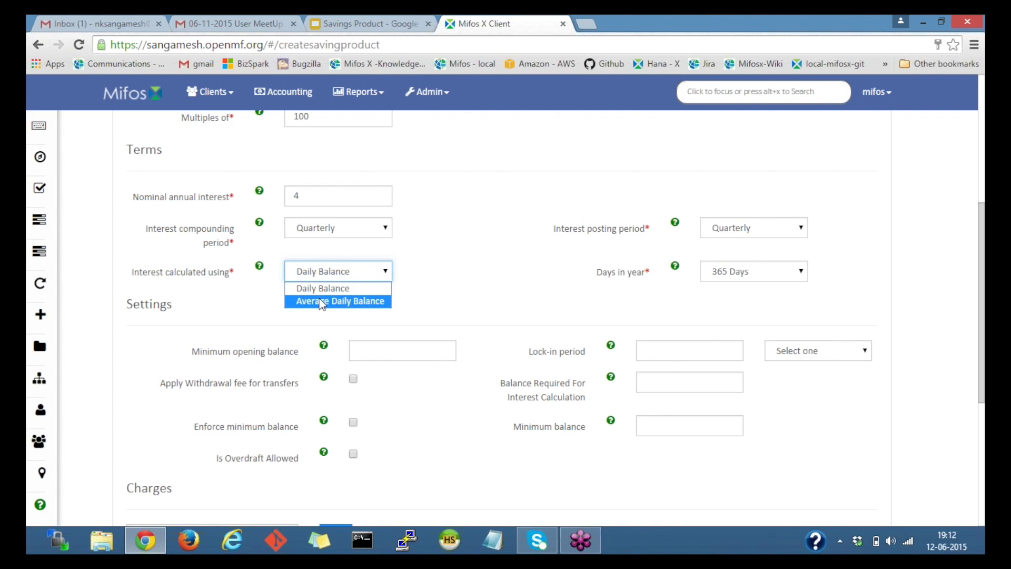
{"action": "left_click", "coordinate": [322, 302]}
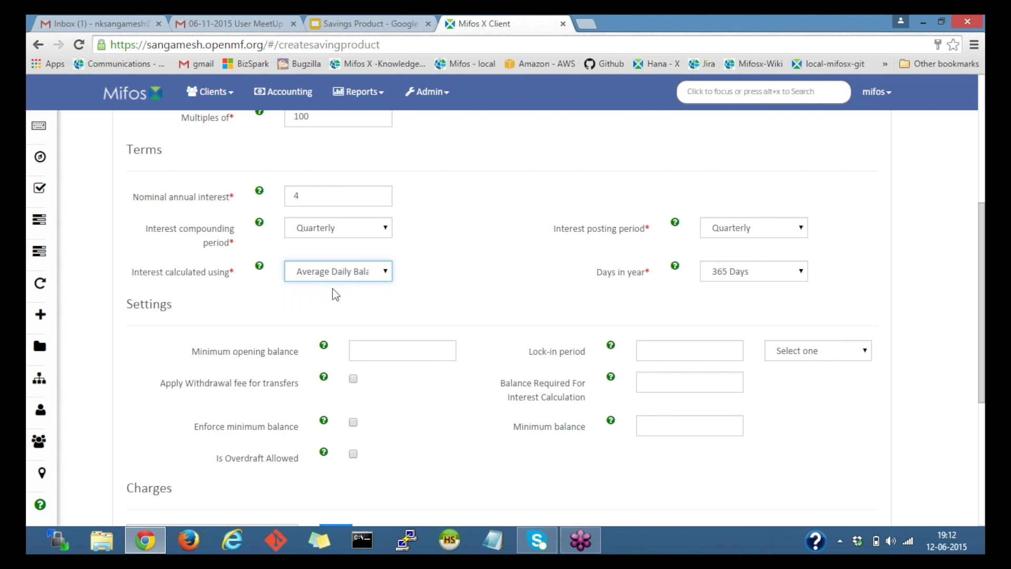
{"action": "left_click", "coordinate": [740, 276]}
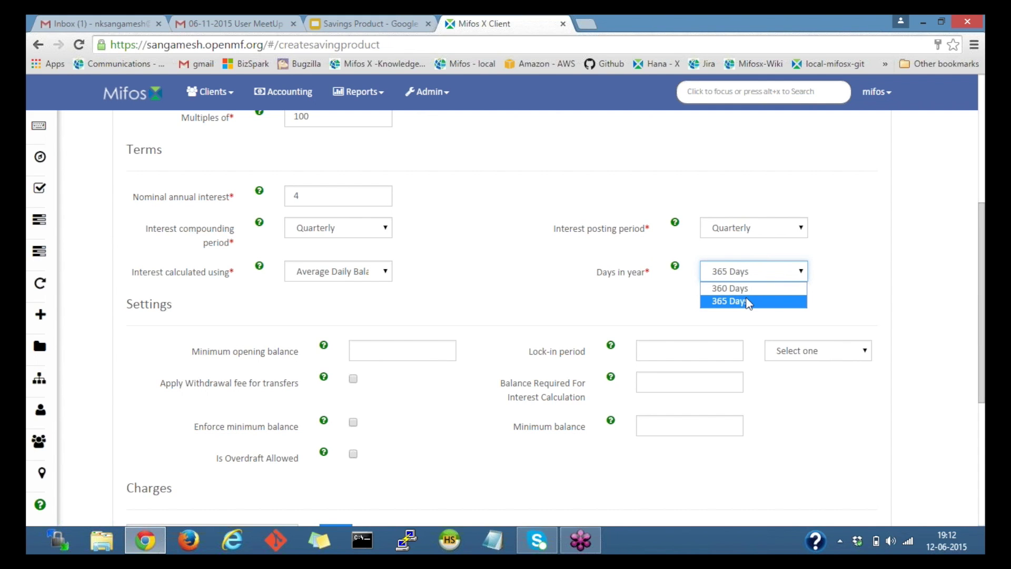
Keep 365 Days in year and enter 100 as the minimum opening balance.
{"action": "left_click", "coordinate": [798, 301]}
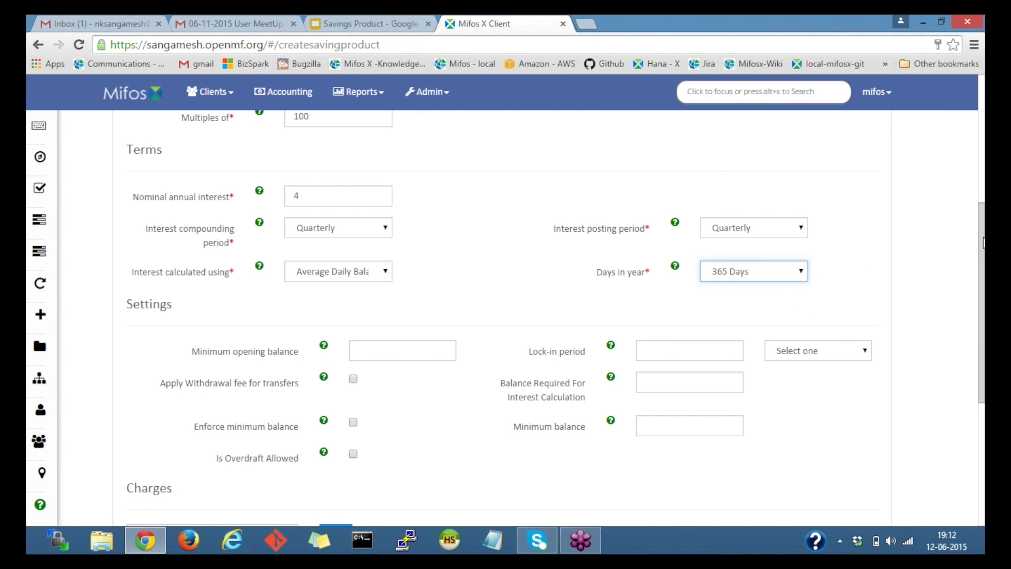
{"action": "scroll", "coordinate": [983, 279], "scroll_direction": "down", "scroll_amount": 1}
{"action": "scroll", "coordinate": [982, 279], "scroll_direction": "down", "scroll_amount": 3}
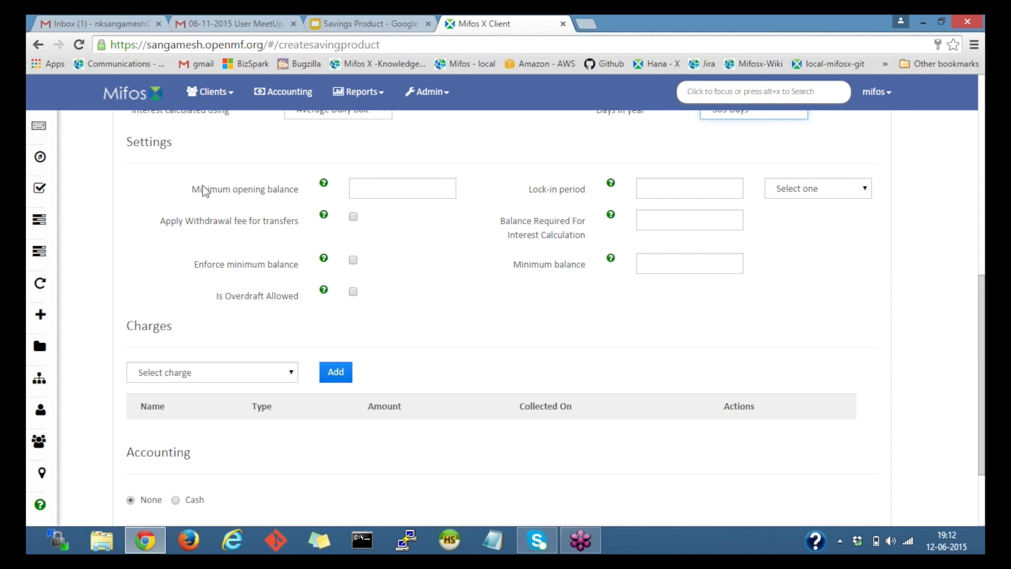
{"action": "left_click_drag", "start_coordinate": [194, 190], "coordinate": [331, 188]}
{"action": "left_click", "coordinate": [387, 189]}
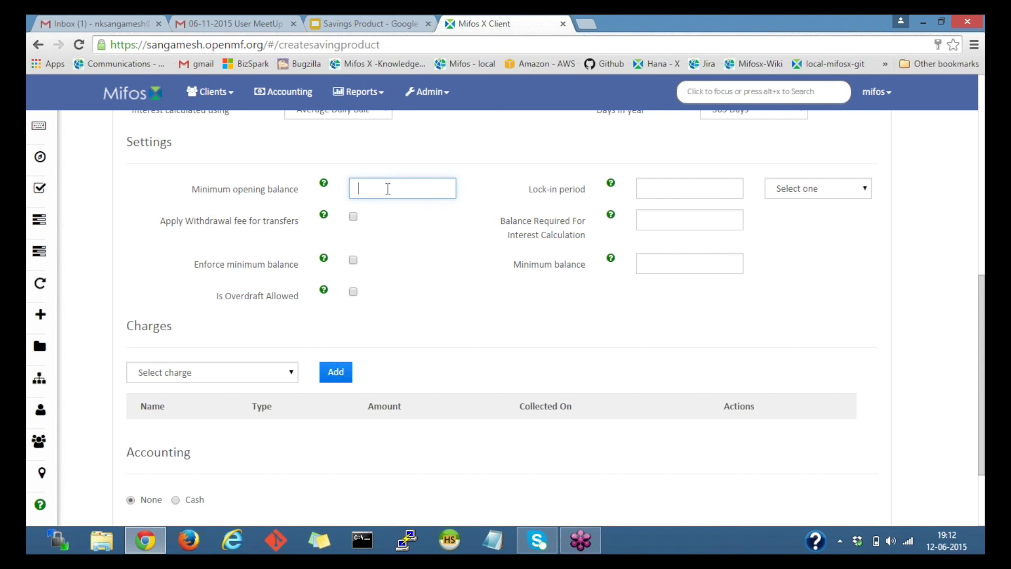
{"action": "type", "text": "100"}
Enter a lock-in period of 1 with Weeks as its unit.
{"action": "left_click", "coordinate": [653, 193]}
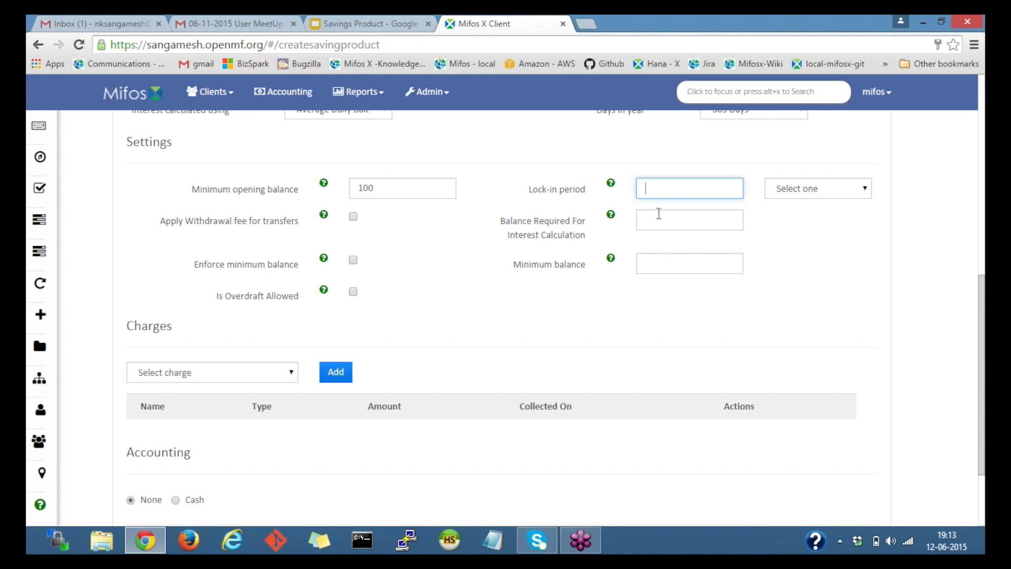
{"action": "type", "text": "1"}
{"action": "left_click", "coordinate": [833, 190]}
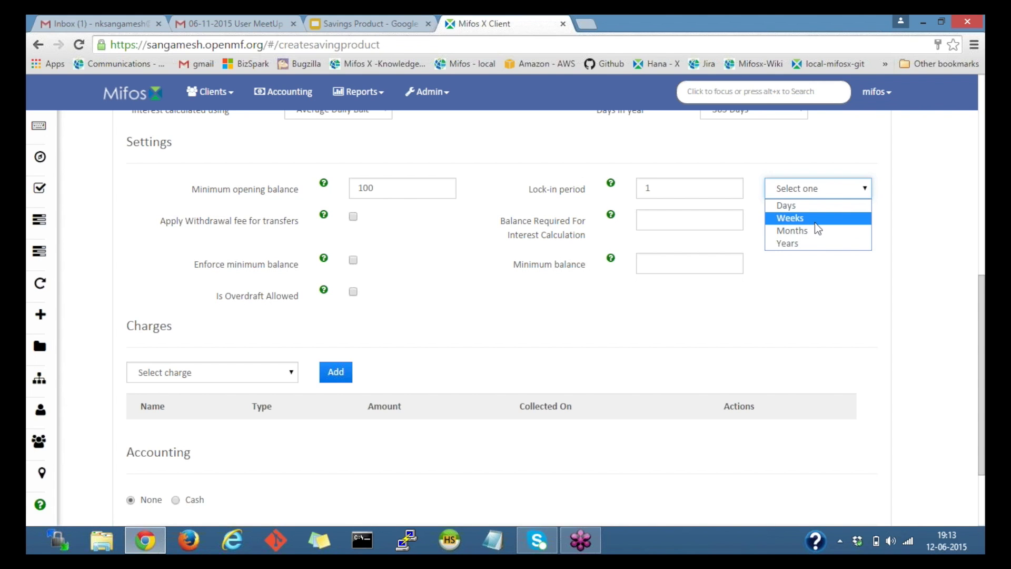
{"action": "left_click", "coordinate": [815, 222]}
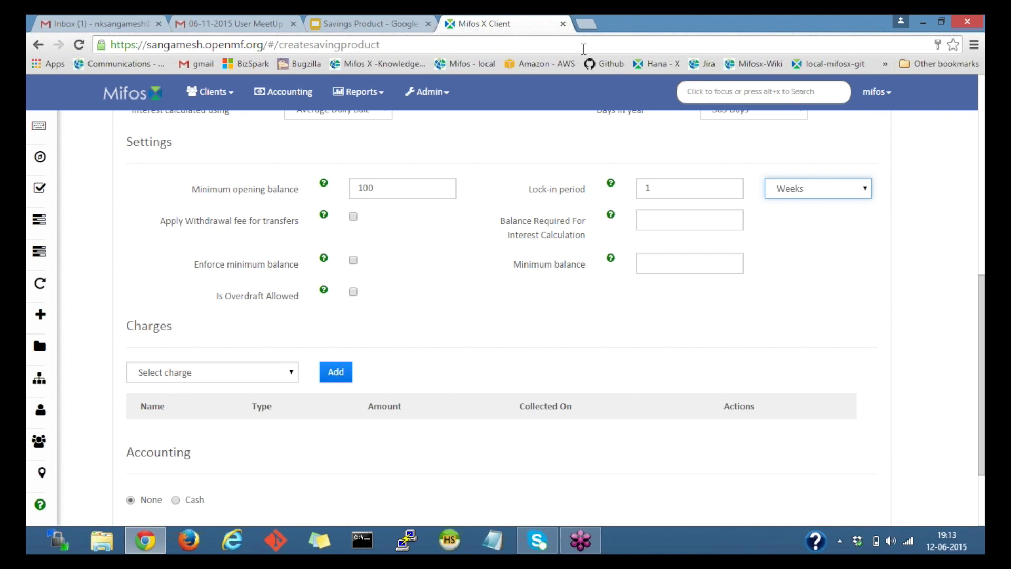
Leave the transfer withdrawal fee off and enter 100 as Balance Required For Interest Calculation.
{"action": "left_click_drag", "start_coordinate": [527, 191], "coordinate": [574, 191]}
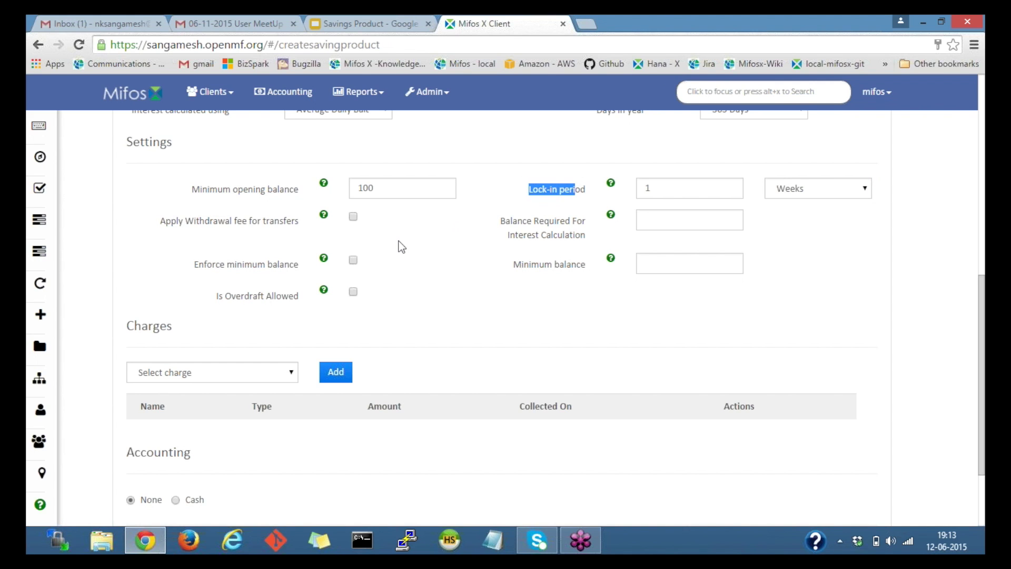
{"action": "left_click", "coordinate": [376, 243]}
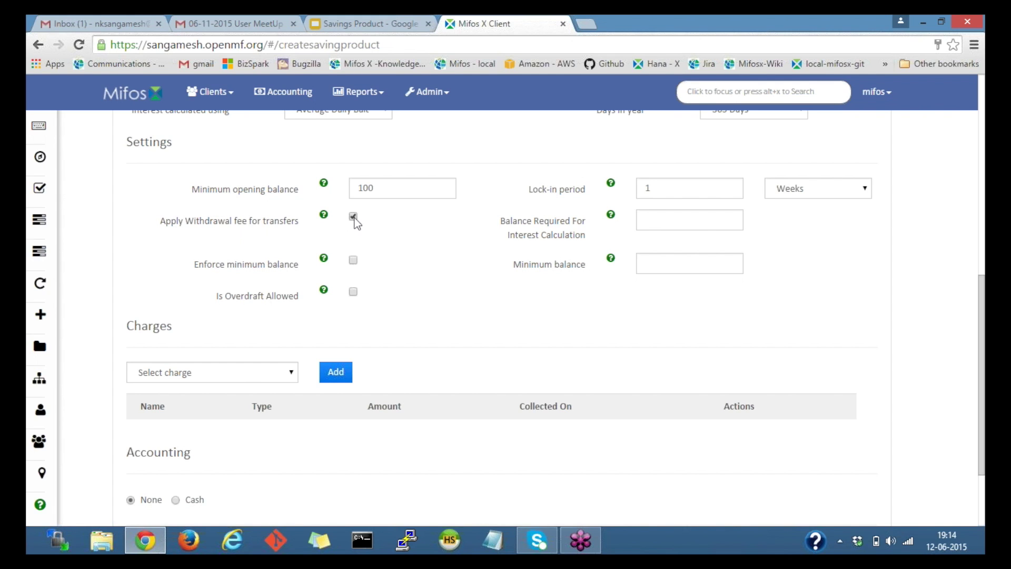
{"action": "left_click", "coordinate": [354, 218]}
{"action": "left_click", "coordinate": [679, 216]}
{"action": "type", "text": "100"}
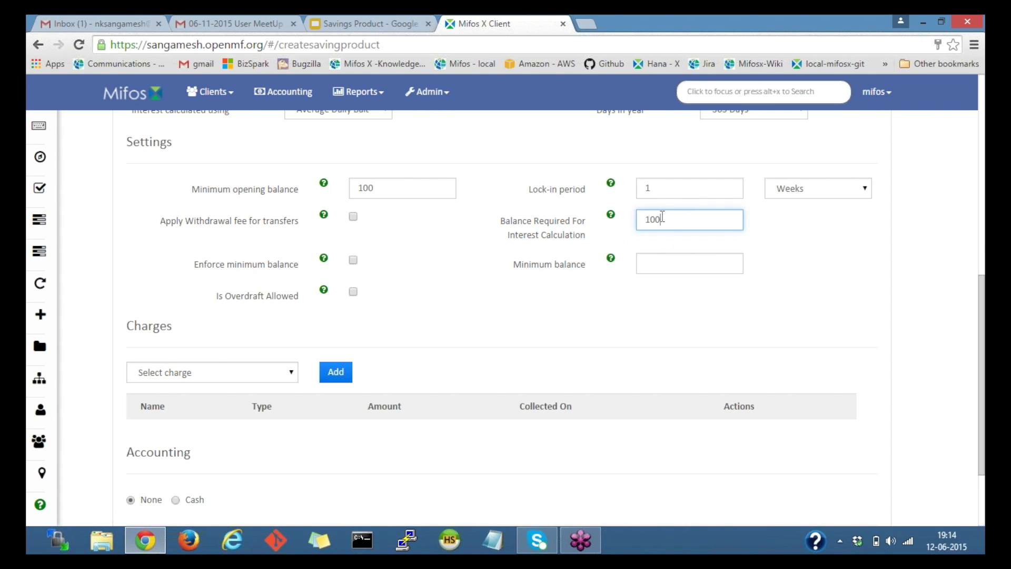
{"action": "left_click_drag", "start_coordinate": [662, 217], "coordinate": [609, 219]}
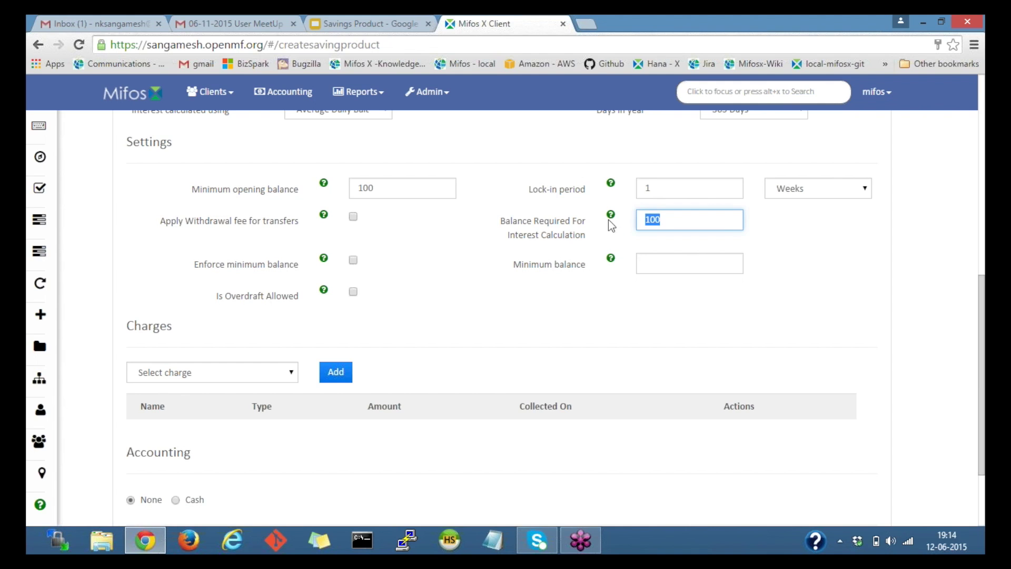
{"action": "left_click", "coordinate": [518, 228]}
{"action": "left_click", "coordinate": [518, 228]}
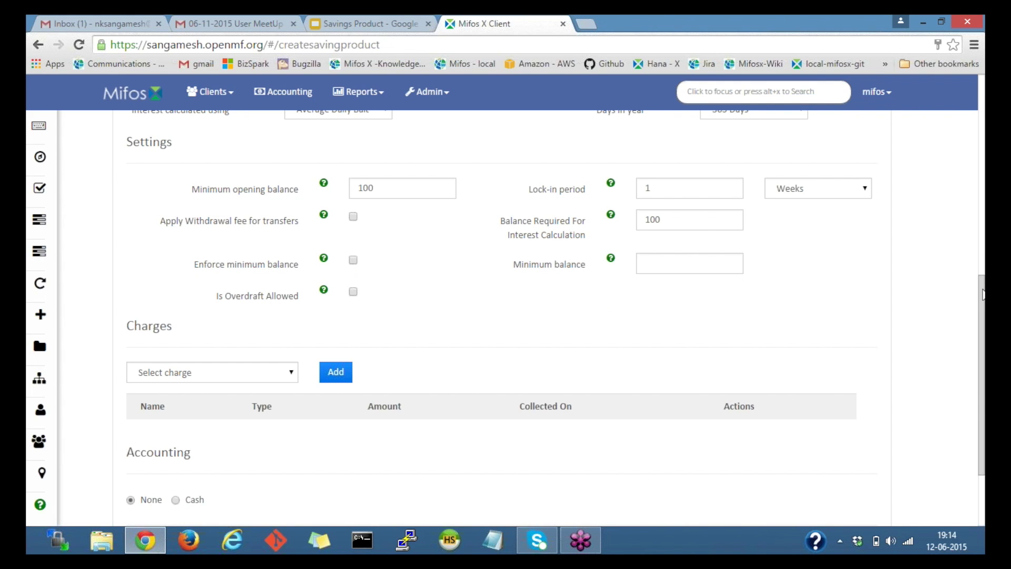
Enter 150 in the Minimum balance field of the Settings section.
{"action": "scroll", "coordinate": [984, 301], "scroll_direction": "down", "scroll_amount": 1}
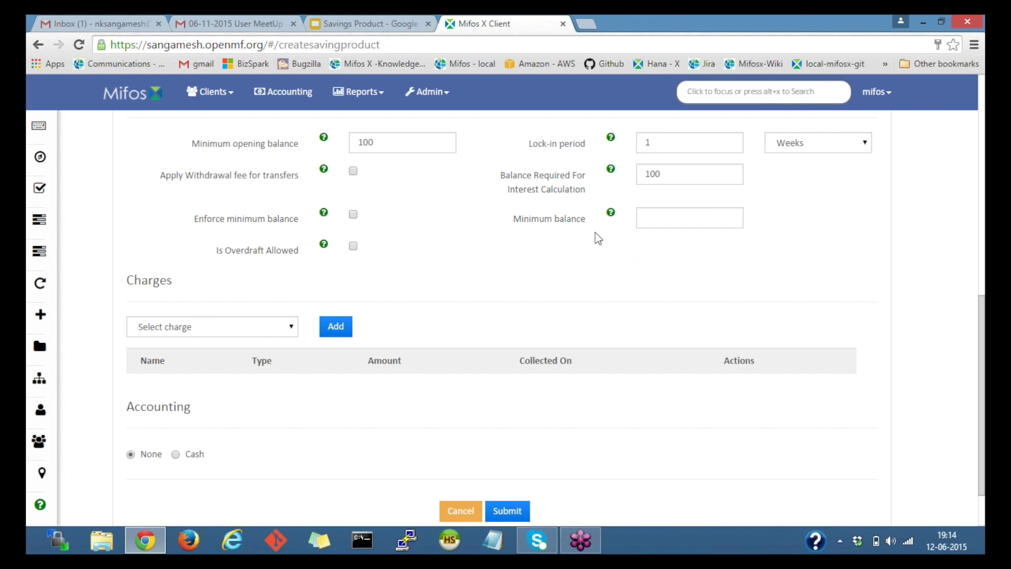
{"action": "left_click", "coordinate": [646, 219]}
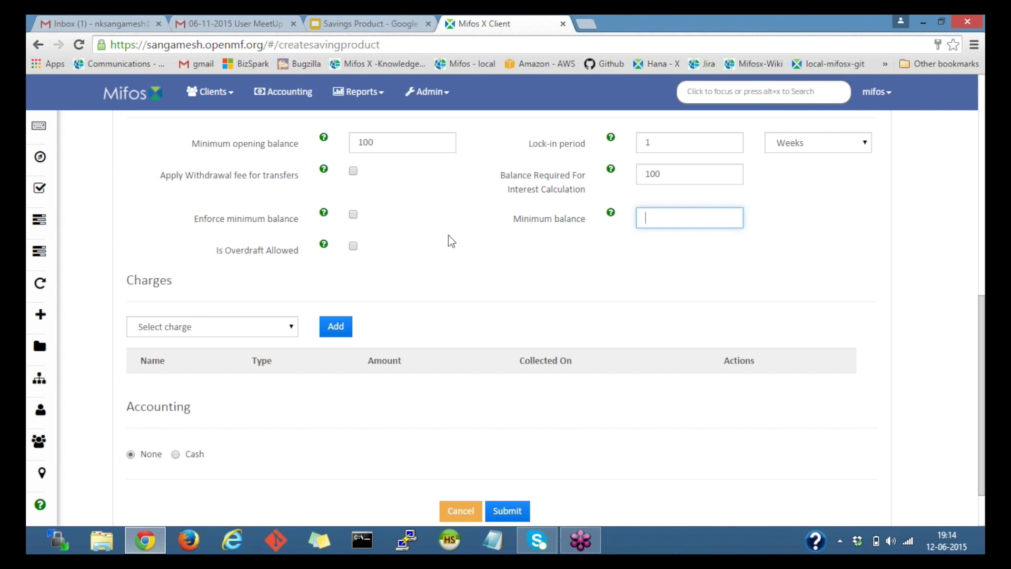
{"action": "type", "text": "1"}
{"action": "type", "text": "00"}
{"action": "key", "text": "BackSpace"}
{"action": "key", "text": "BackSpace"}
{"action": "type", "text": "50"}
Check that the minimum balance shows 150, clearing any stray text highlights.
{"action": "double_click", "coordinate": [671, 213]}
{"action": "left_click_drag", "start_coordinate": [517, 222], "coordinate": [570, 219]}
{"action": "left_click", "coordinate": [564, 220]}
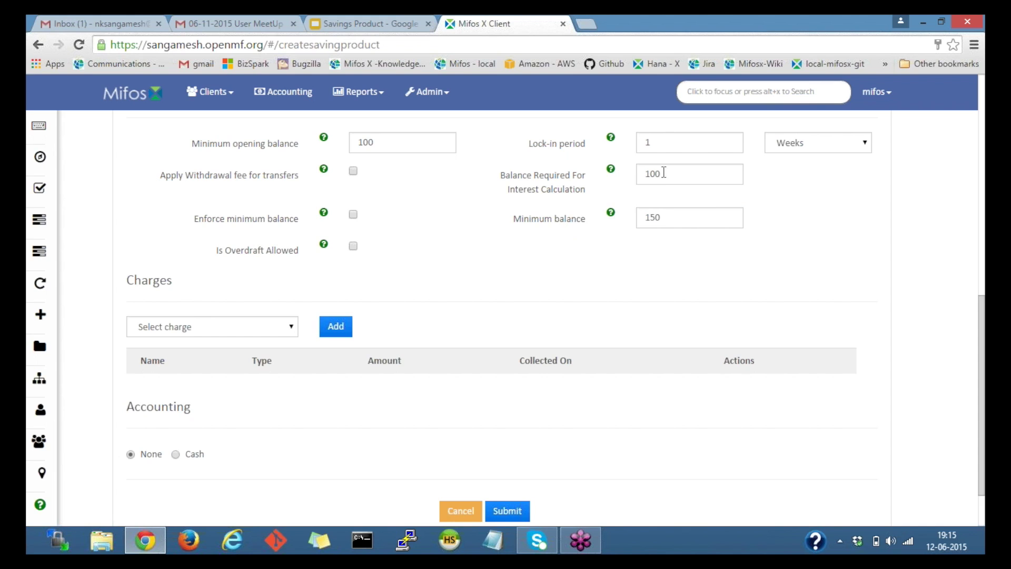
{"action": "left_click_drag", "start_coordinate": [672, 137], "coordinate": [632, 149]}
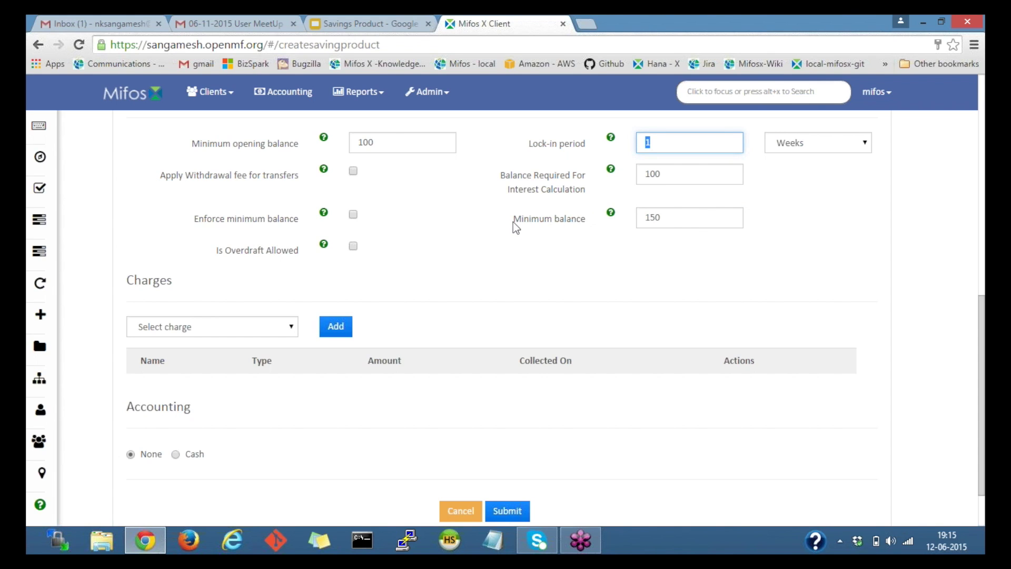
{"action": "left_click_drag", "start_coordinate": [514, 224], "coordinate": [549, 221]}
{"action": "left_click", "coordinate": [588, 215]}
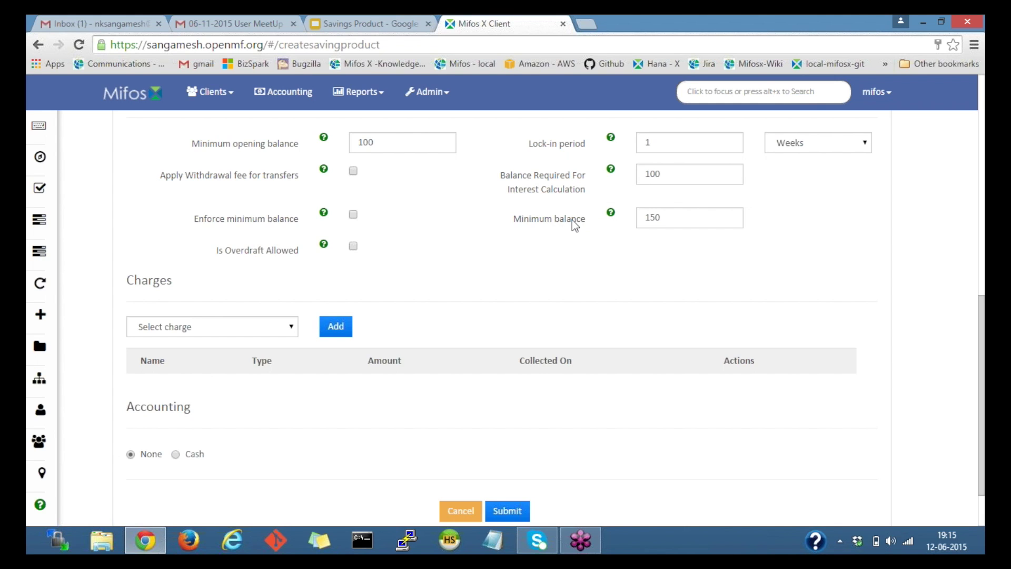
{"action": "double_click", "coordinate": [689, 218]}
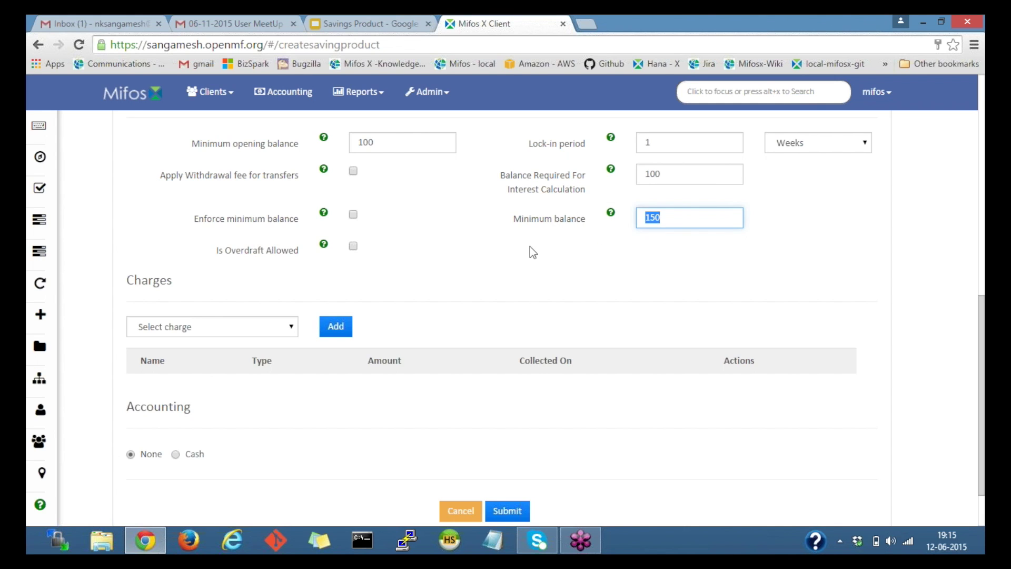
{"action": "left_click", "coordinate": [531, 248]}
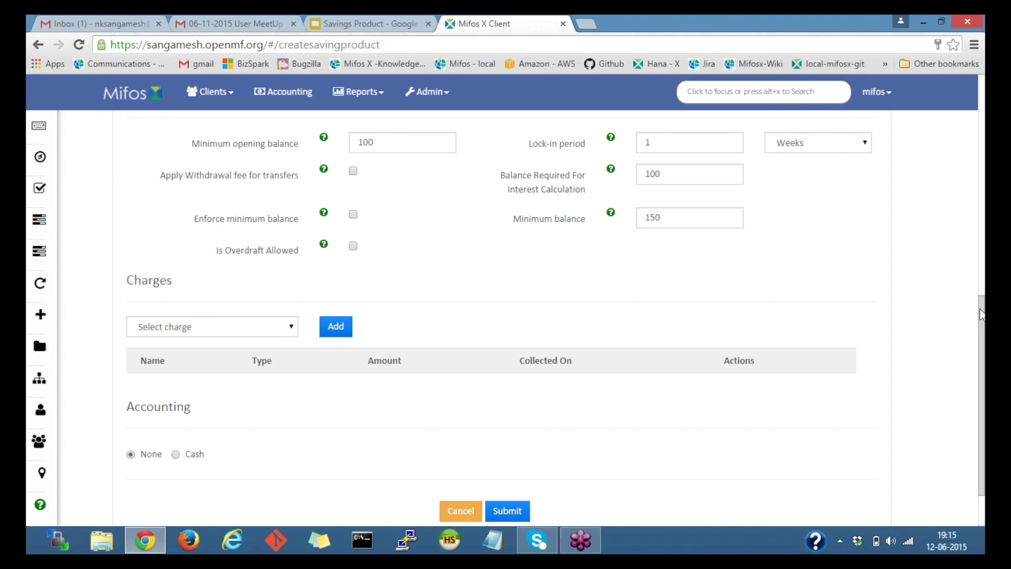
{"action": "scroll", "coordinate": [262, 239], "scroll_direction": "down", "scroll_amount": 1}
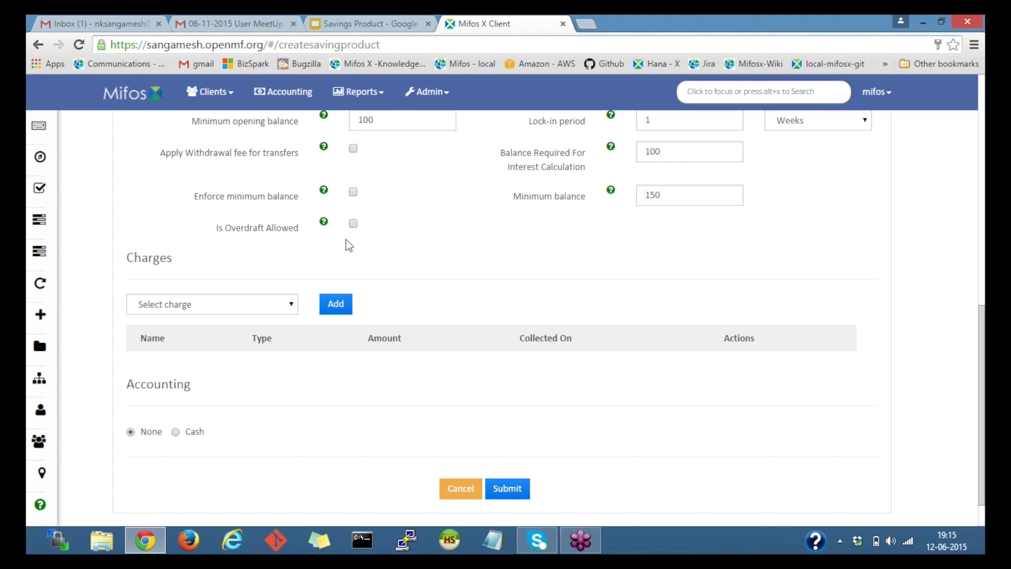
{"action": "left_click", "coordinate": [353, 224]}
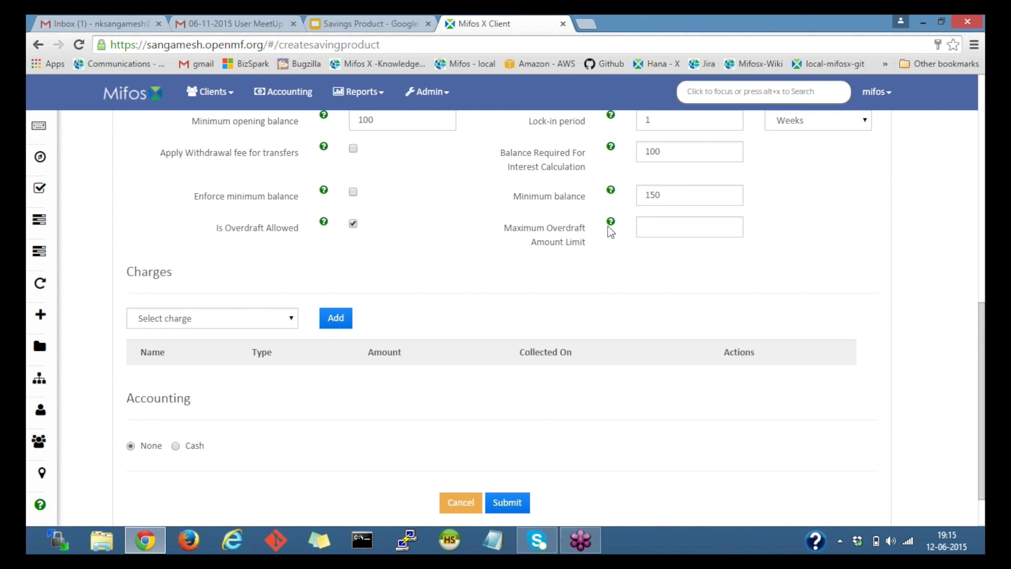
{"action": "left_click", "coordinate": [679, 225]}
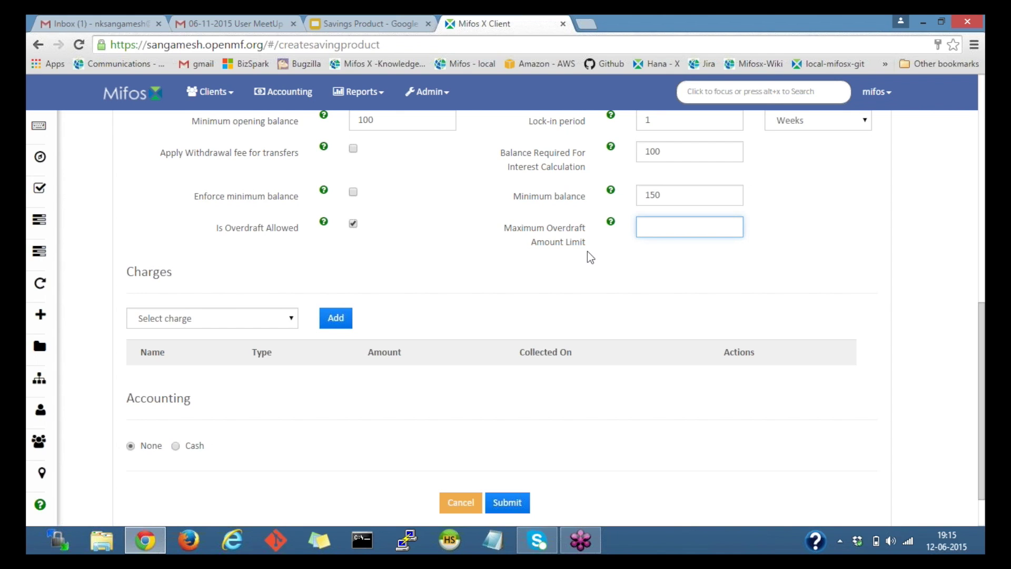
{"action": "left_click", "coordinate": [353, 224]}
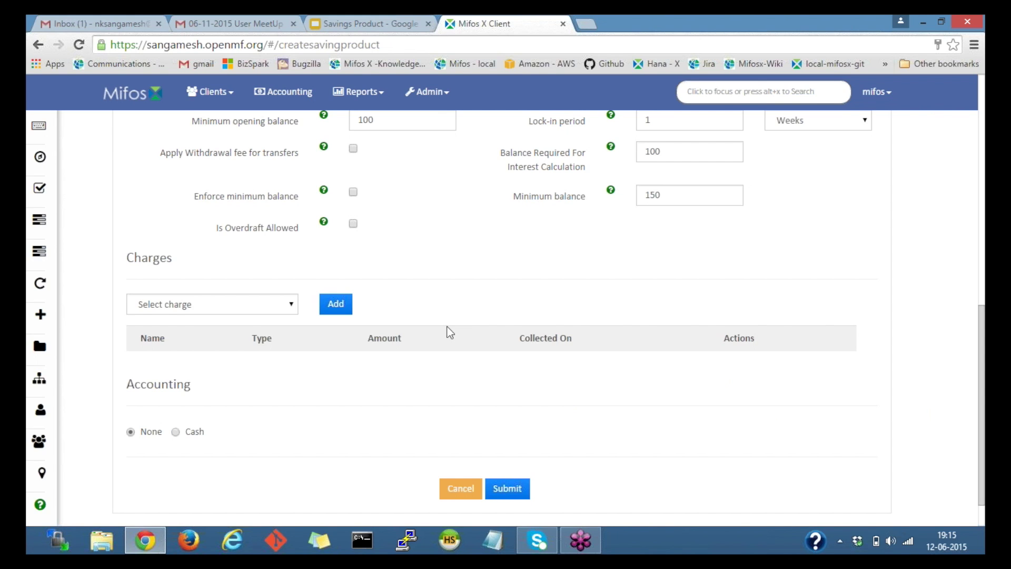
{"action": "double_click", "coordinate": [138, 260]}
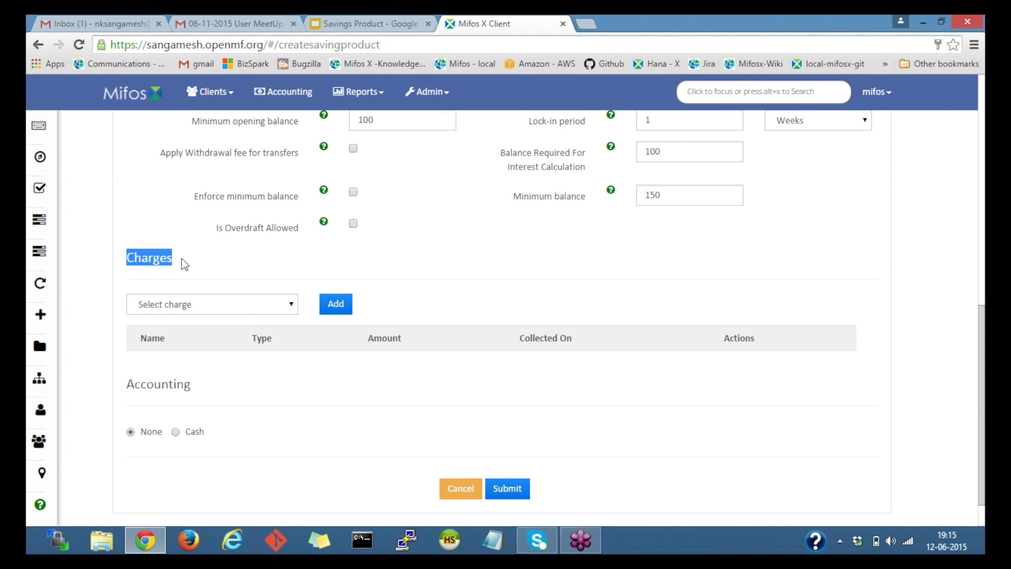
{"action": "left_click", "coordinate": [226, 307]}
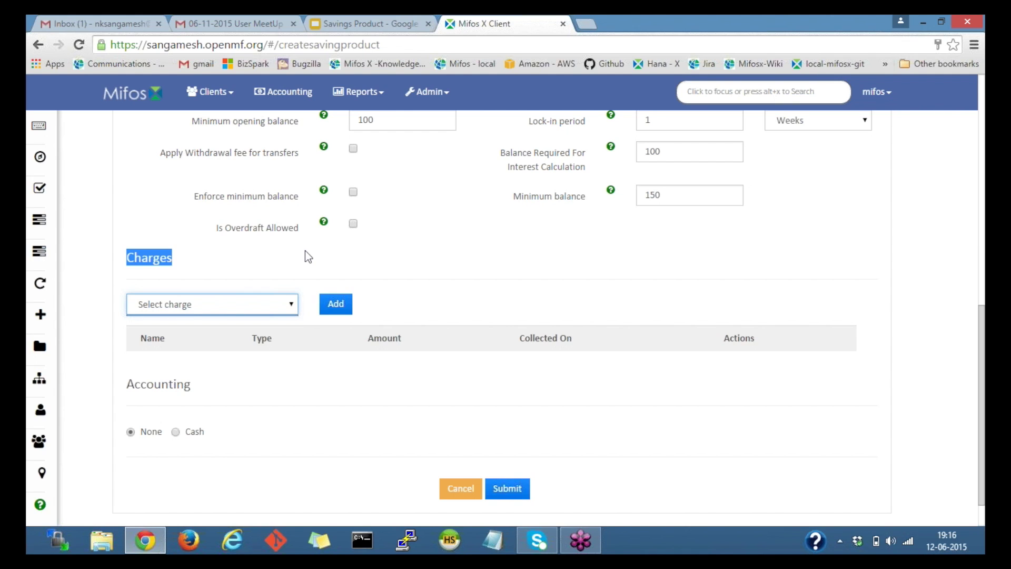
{"action": "left_click", "coordinate": [305, 251]}
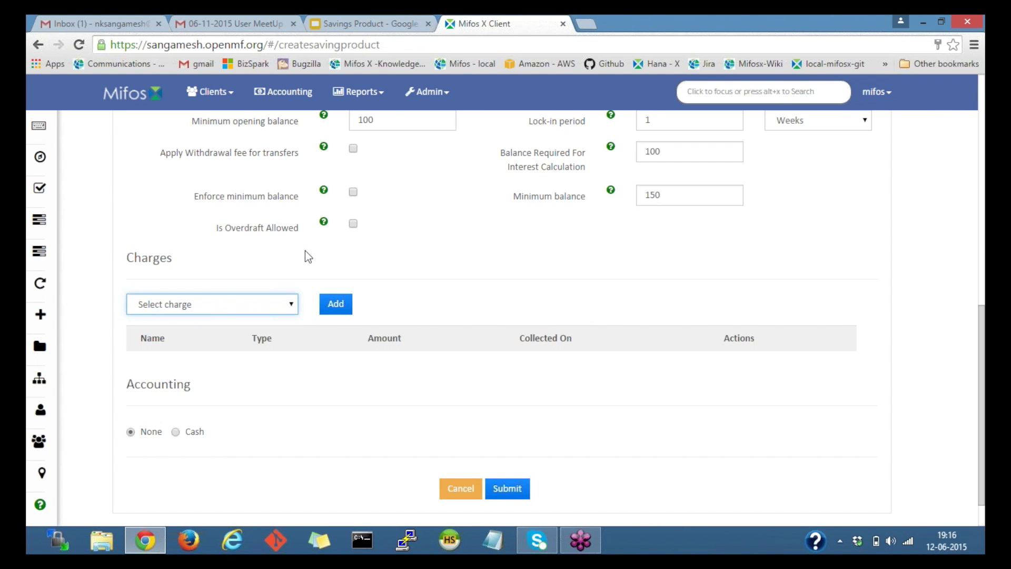
{"action": "left_click", "coordinate": [242, 298]}
{"action": "left_click", "coordinate": [149, 380]}
{"action": "left_click_drag", "start_coordinate": [128, 380], "coordinate": [210, 374]}
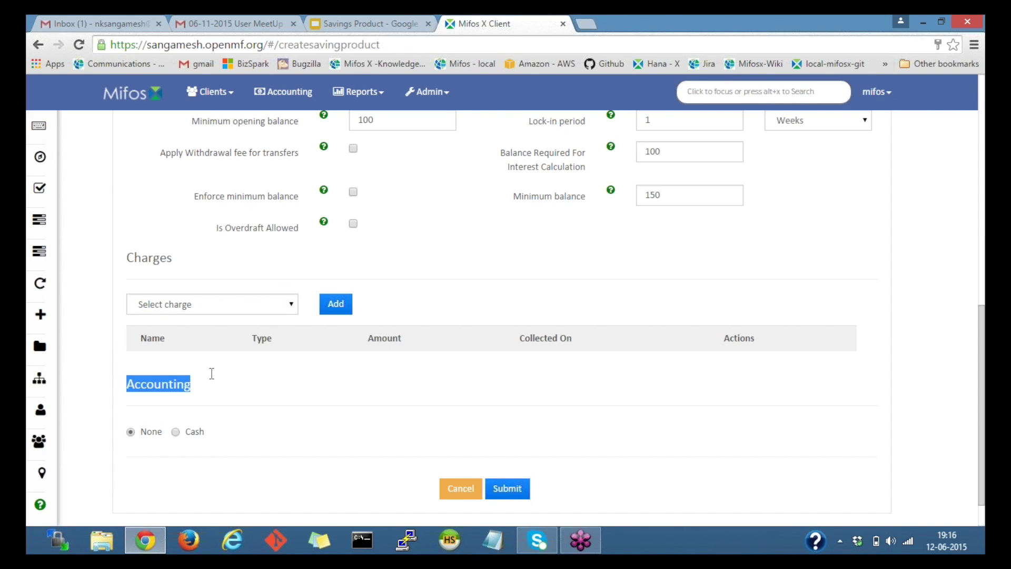
{"action": "left_click", "coordinate": [210, 376]}
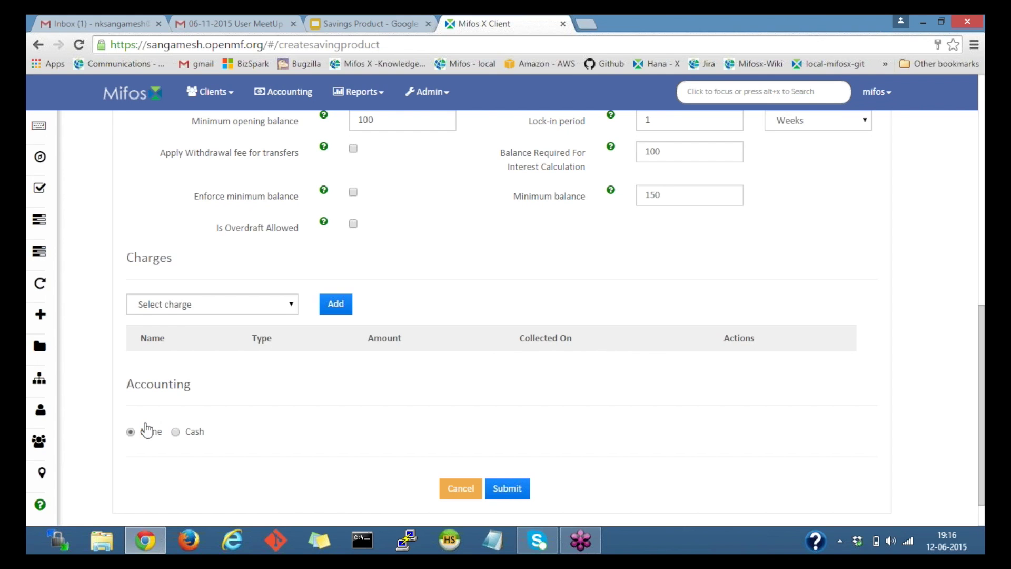
{"action": "left_click_drag", "start_coordinate": [127, 384], "coordinate": [191, 389]}
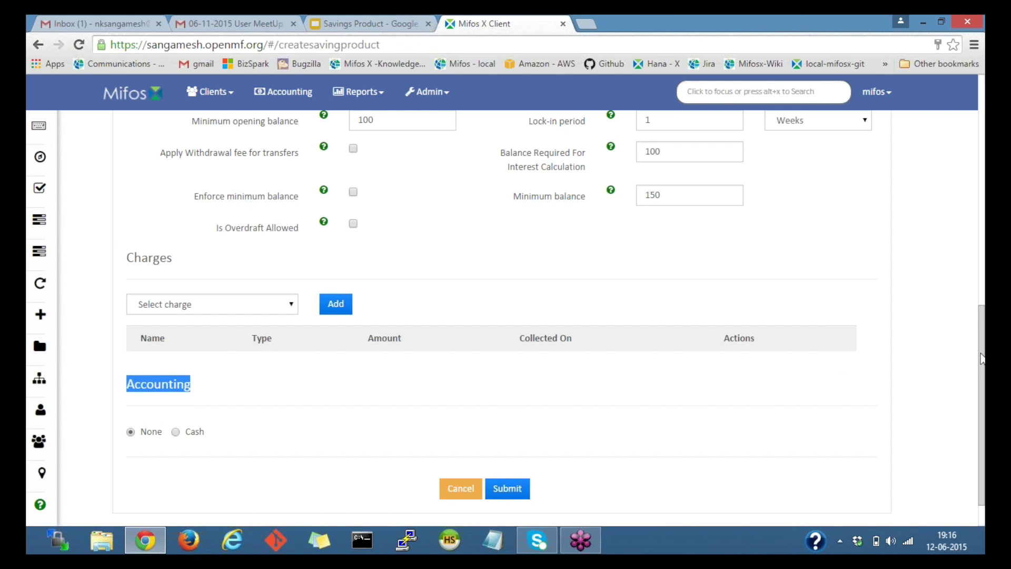
{"action": "left_click_drag", "start_coordinate": [983, 312], "coordinate": [983, 208]}
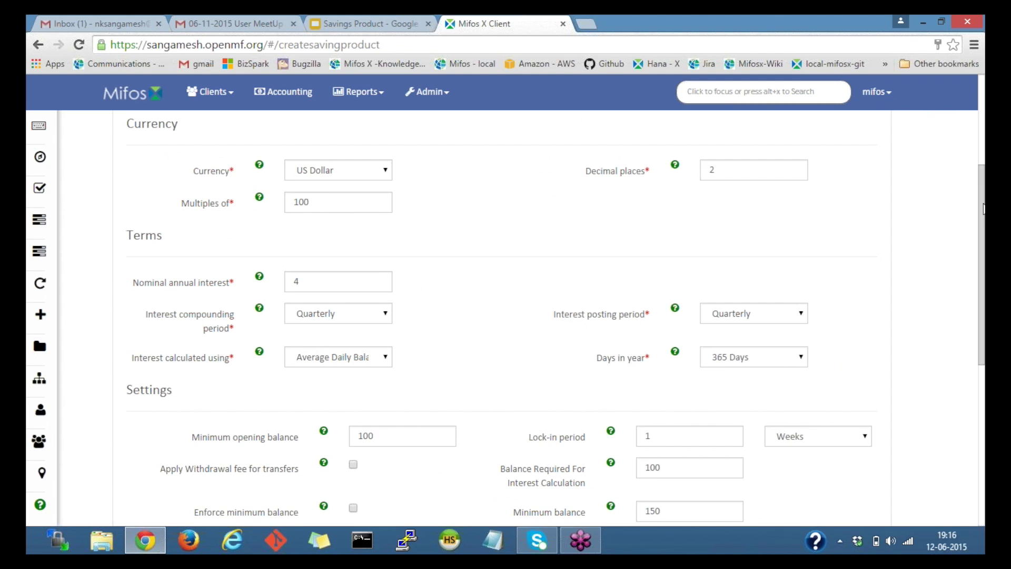
{"action": "scroll", "coordinate": [156, 223], "scroll_direction": "up", "scroll_amount": 4}
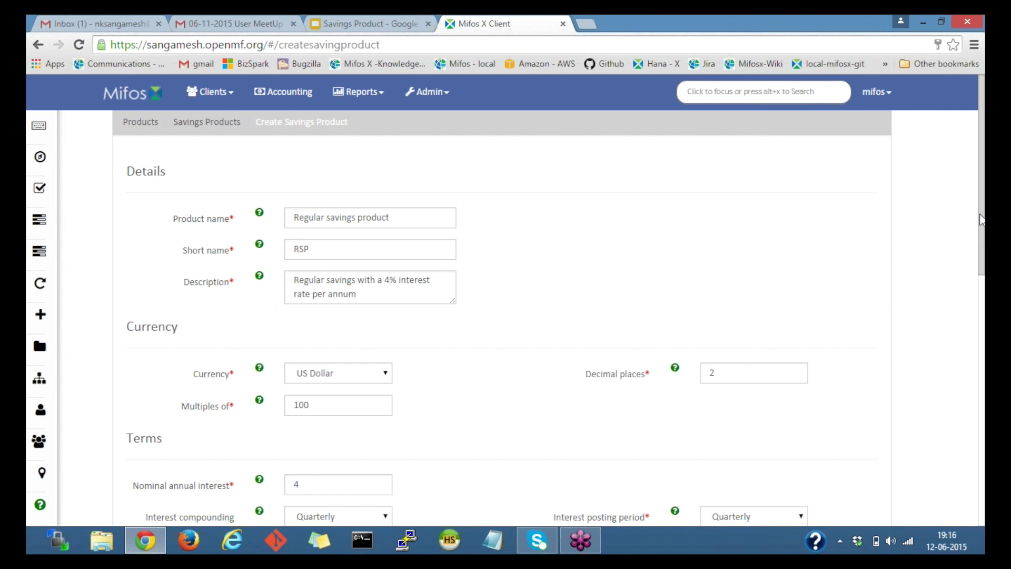
{"action": "left_click_drag", "start_coordinate": [981, 219], "coordinate": [981, 333]}
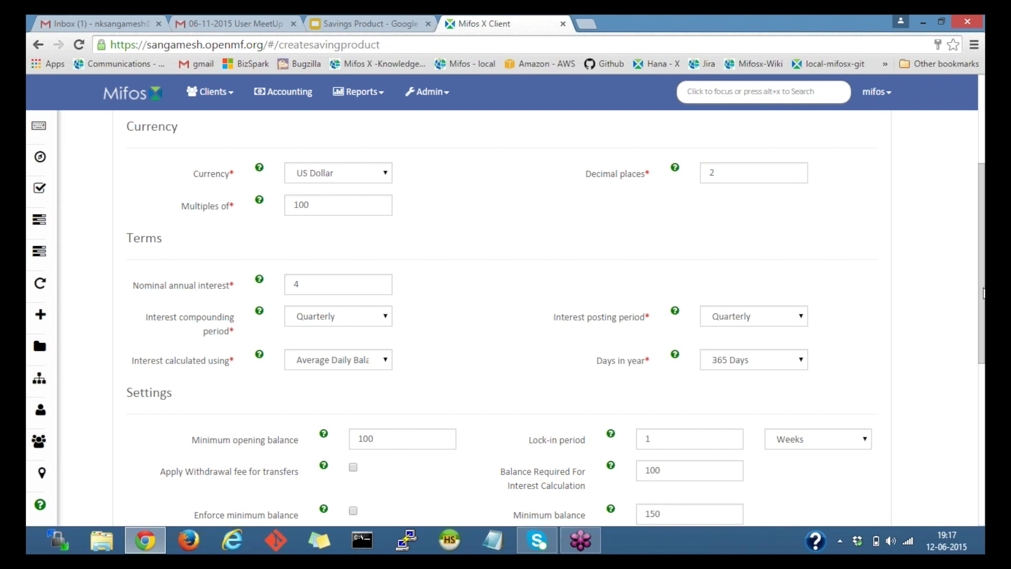
{"action": "scroll", "coordinate": [984, 315], "scroll_direction": "down", "scroll_amount": 1}
{"action": "scroll", "coordinate": [984, 347], "scroll_direction": "down", "scroll_amount": 1}
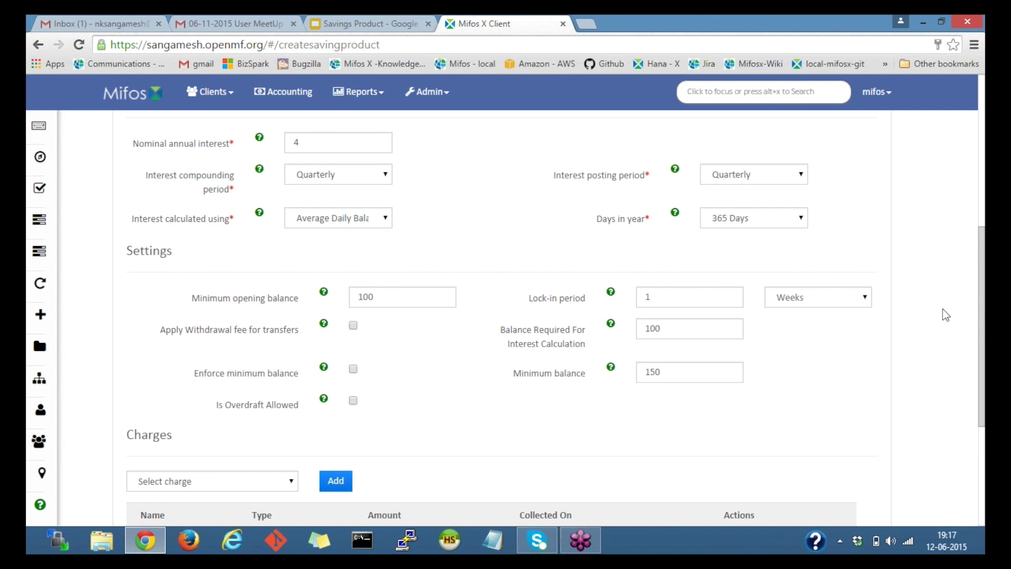
{"action": "scroll", "coordinate": [460, 223], "scroll_direction": "down", "scroll_amount": 2}
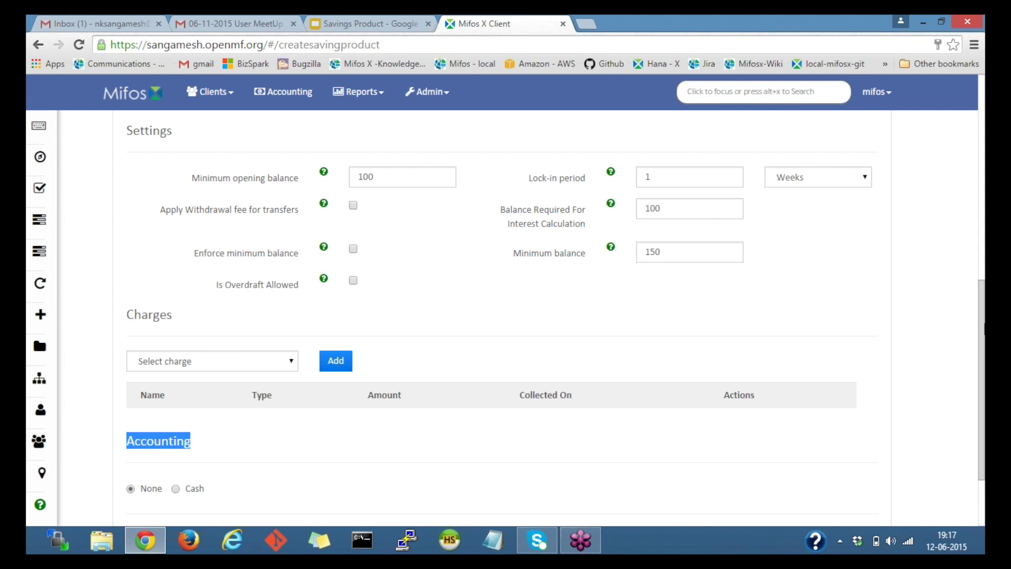
{"action": "scroll", "coordinate": [502, 458], "scroll_direction": "down", "scroll_amount": 2}
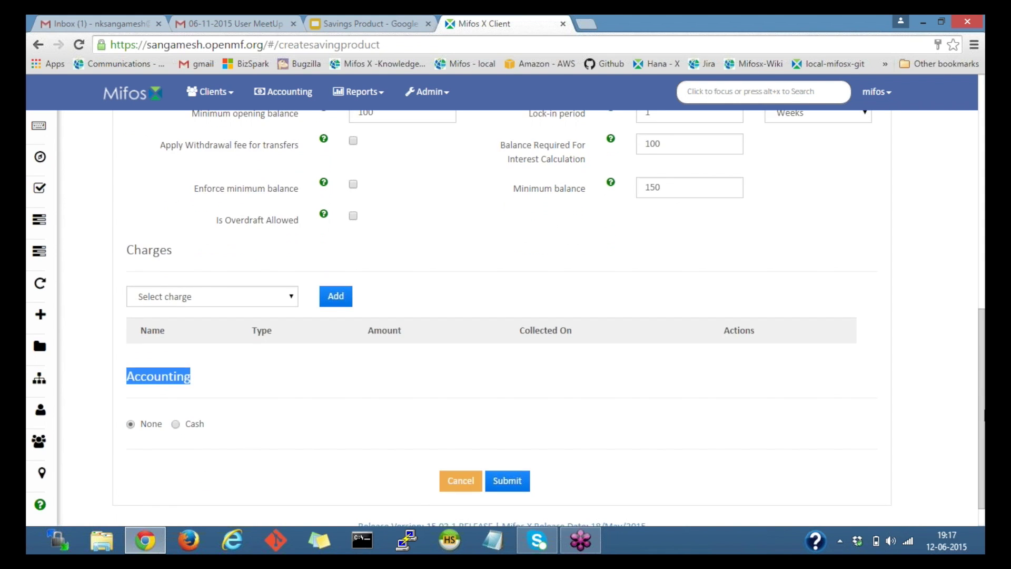
Submit the RSP product and review its details page from the top.
{"action": "left_click", "coordinate": [516, 447]}
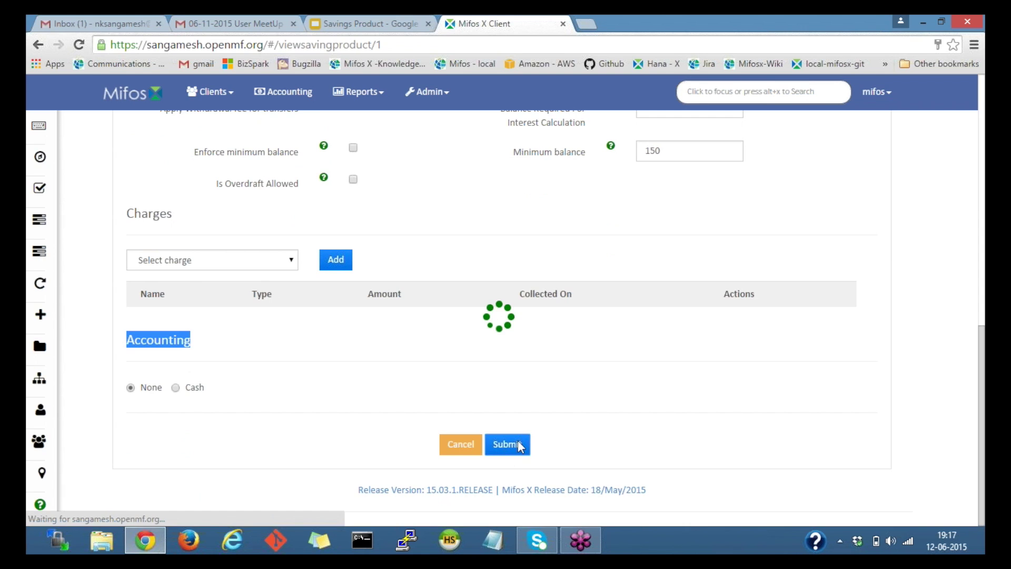
{"action": "left_click_drag", "start_coordinate": [984, 352], "coordinate": [984, 227]}
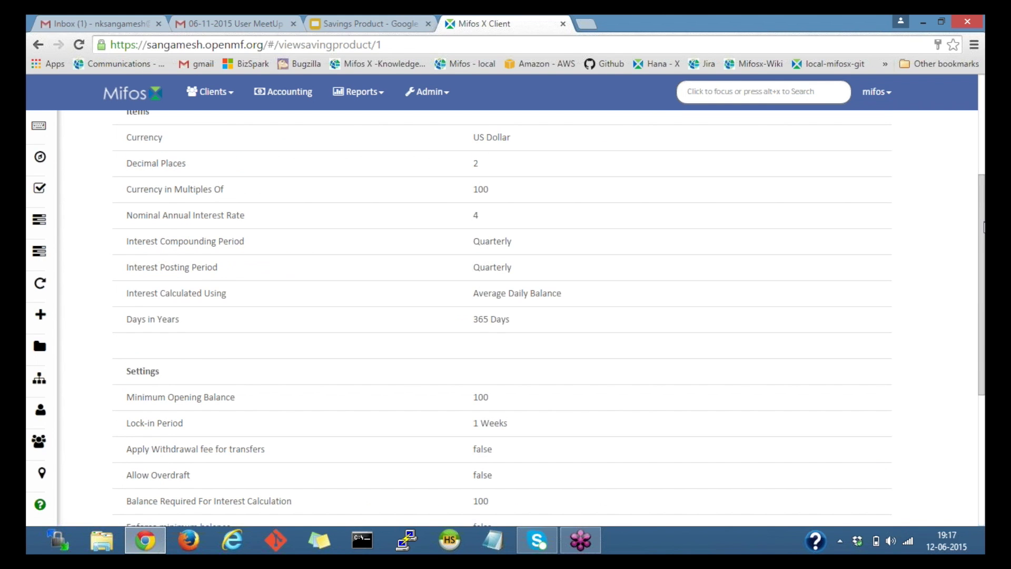
{"action": "scroll", "coordinate": [885, 158], "scroll_direction": "up", "scroll_amount": 4}
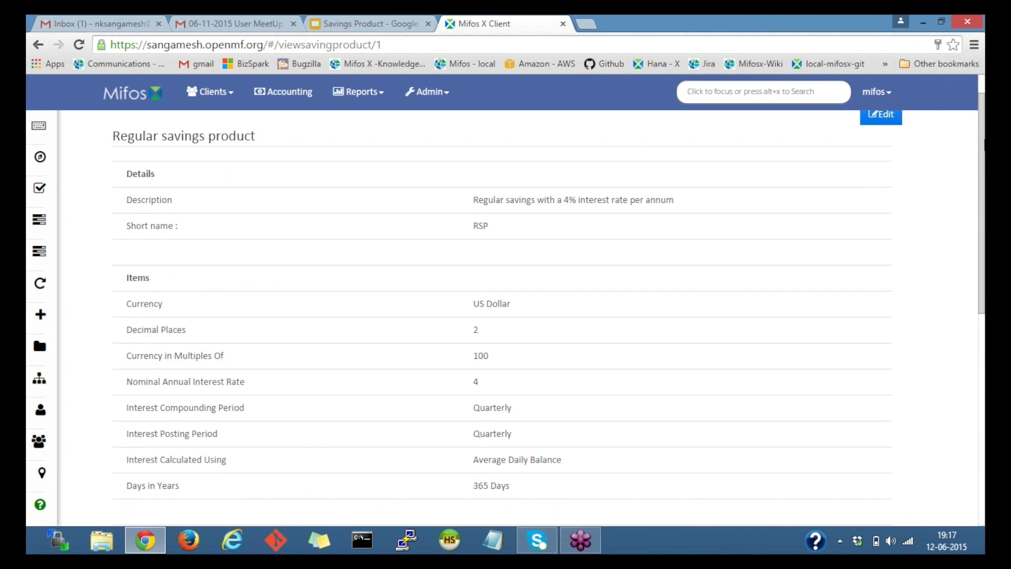
{"action": "scroll", "coordinate": [192, 157], "scroll_direction": "up", "scroll_amount": 1}
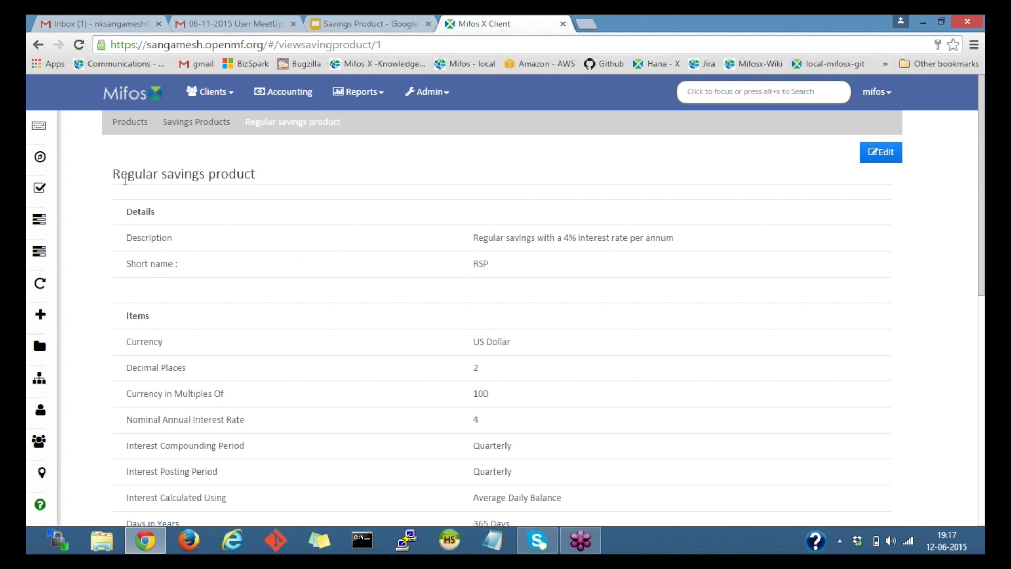
{"action": "left_click_drag", "start_coordinate": [119, 173], "coordinate": [264, 170]}
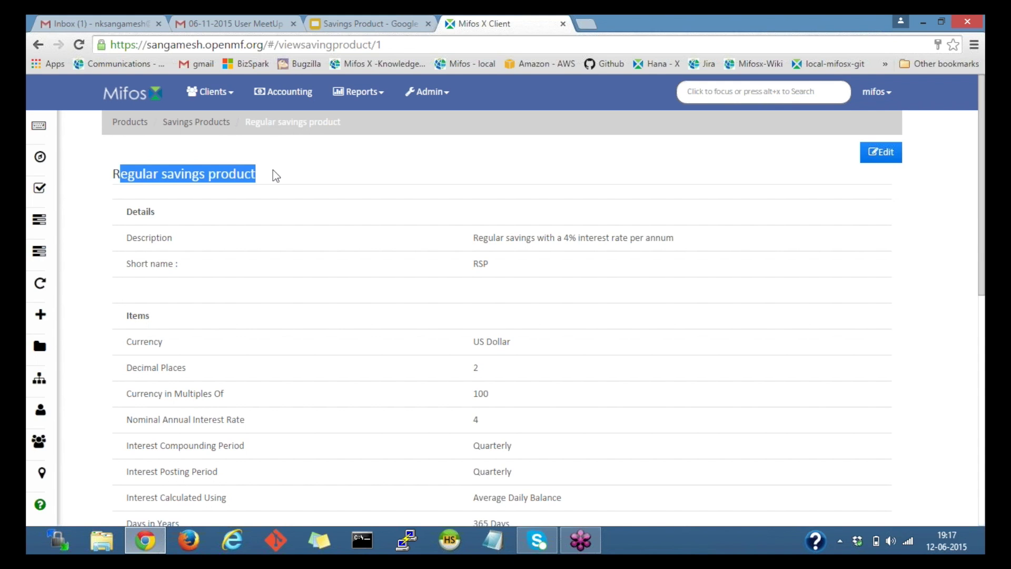
{"action": "left_click", "coordinate": [273, 170]}
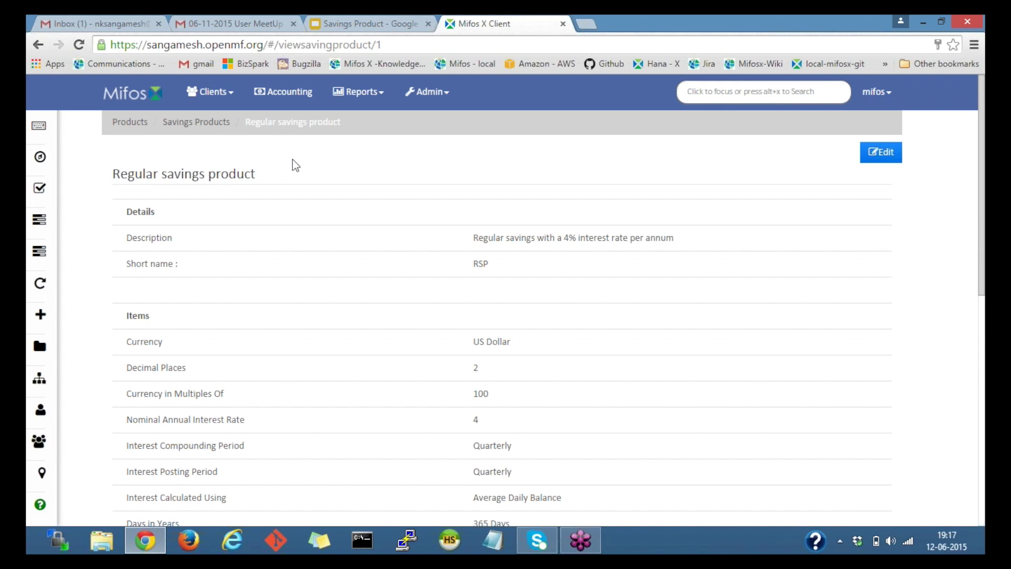